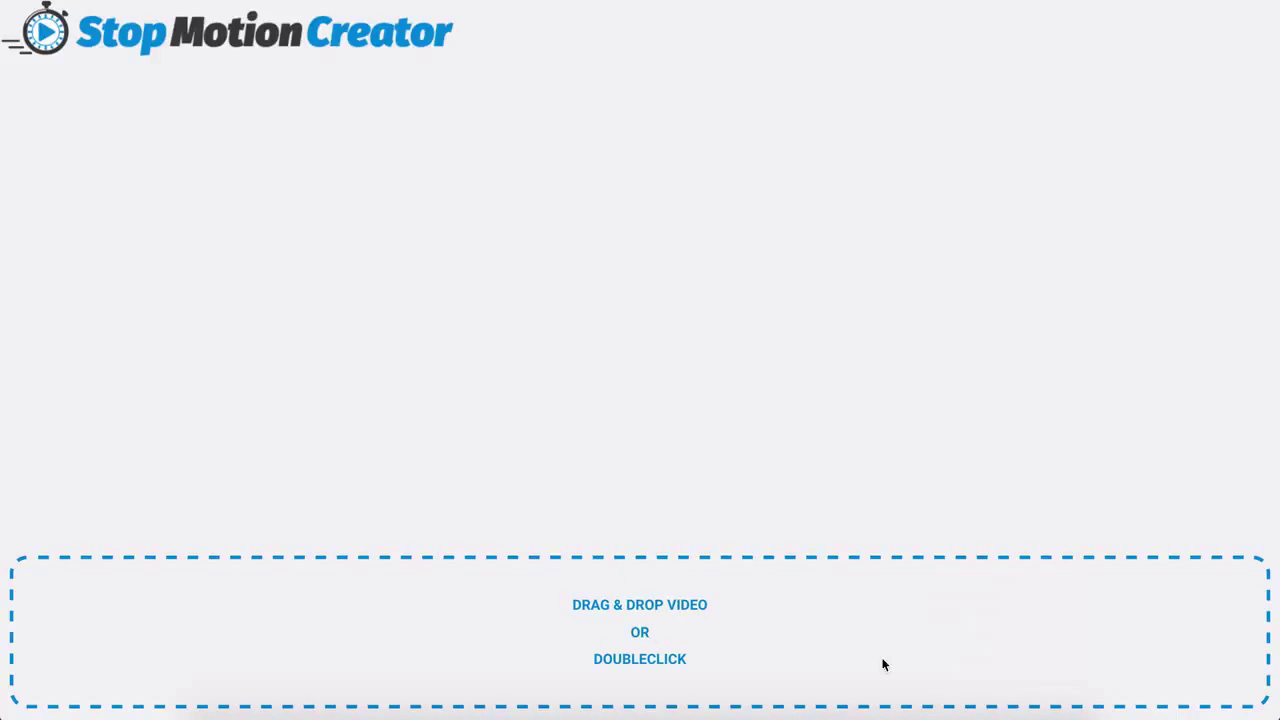
# - Load the 17-second drawing clip, preview it, and return to its start
pyautogui.moveTo(883, 665); pyautogui.dragTo(644, 621)
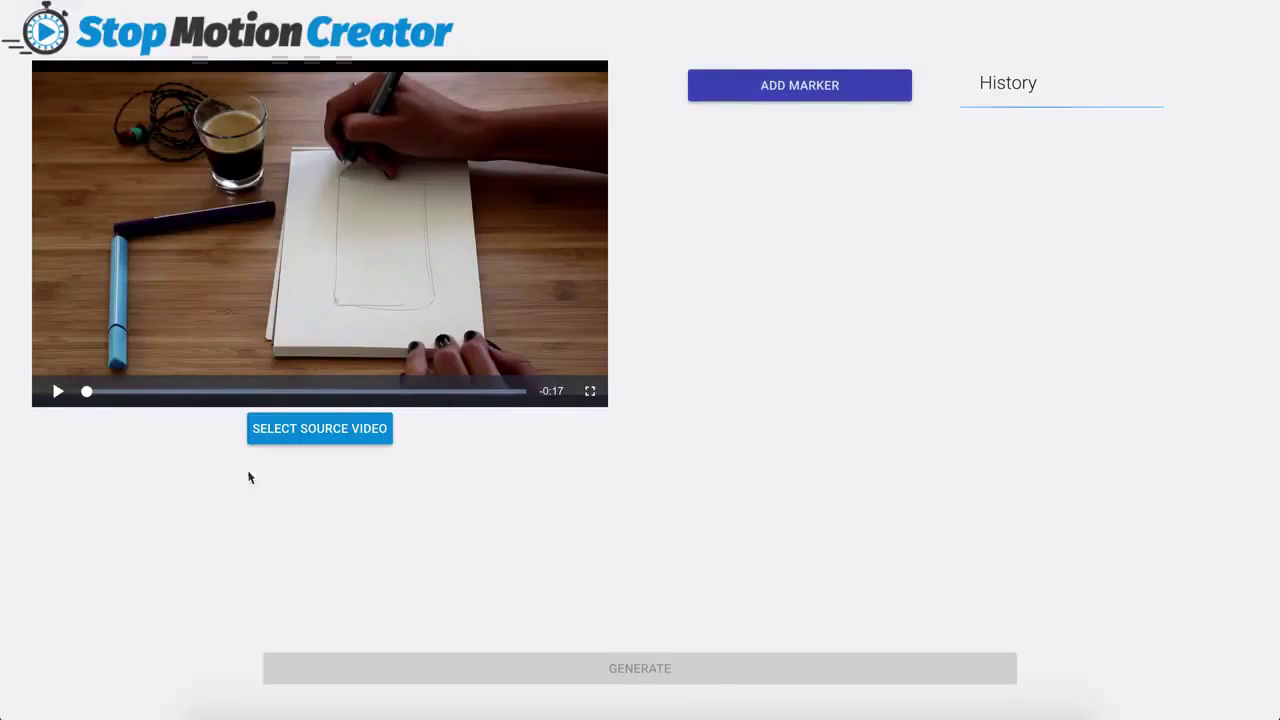
pyautogui.click(57, 393)
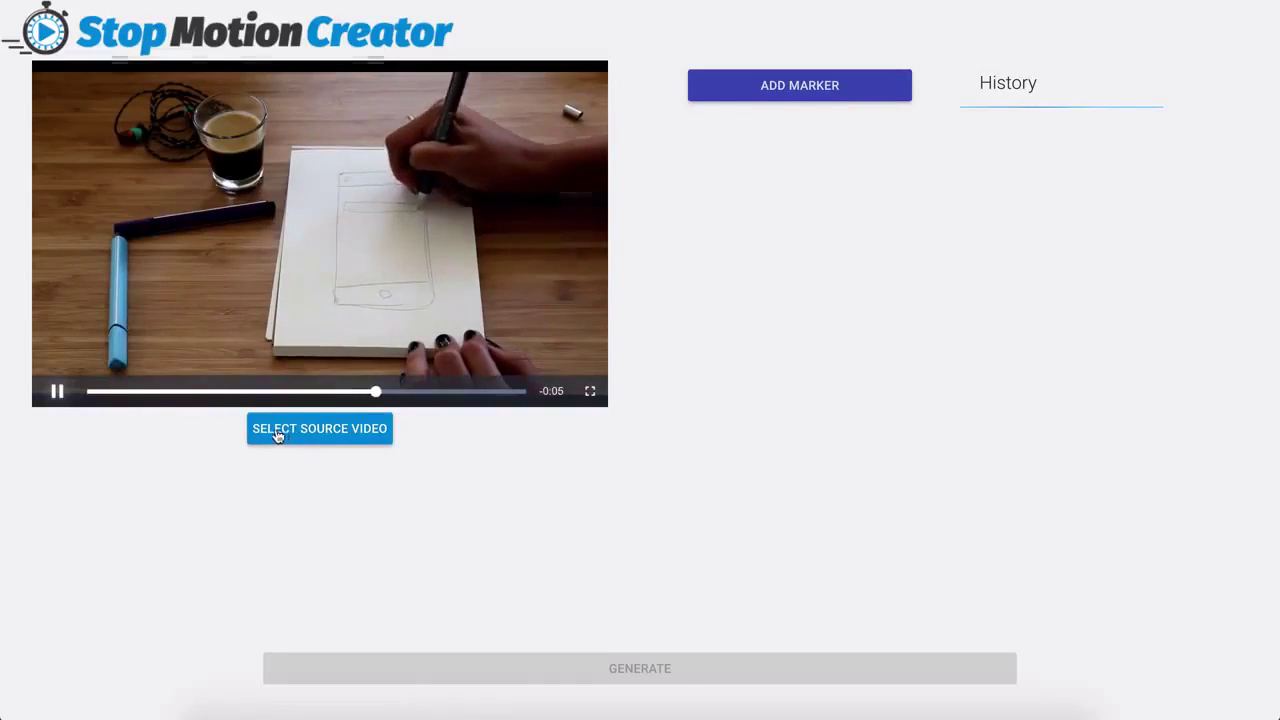
pyautogui.click(55, 395)
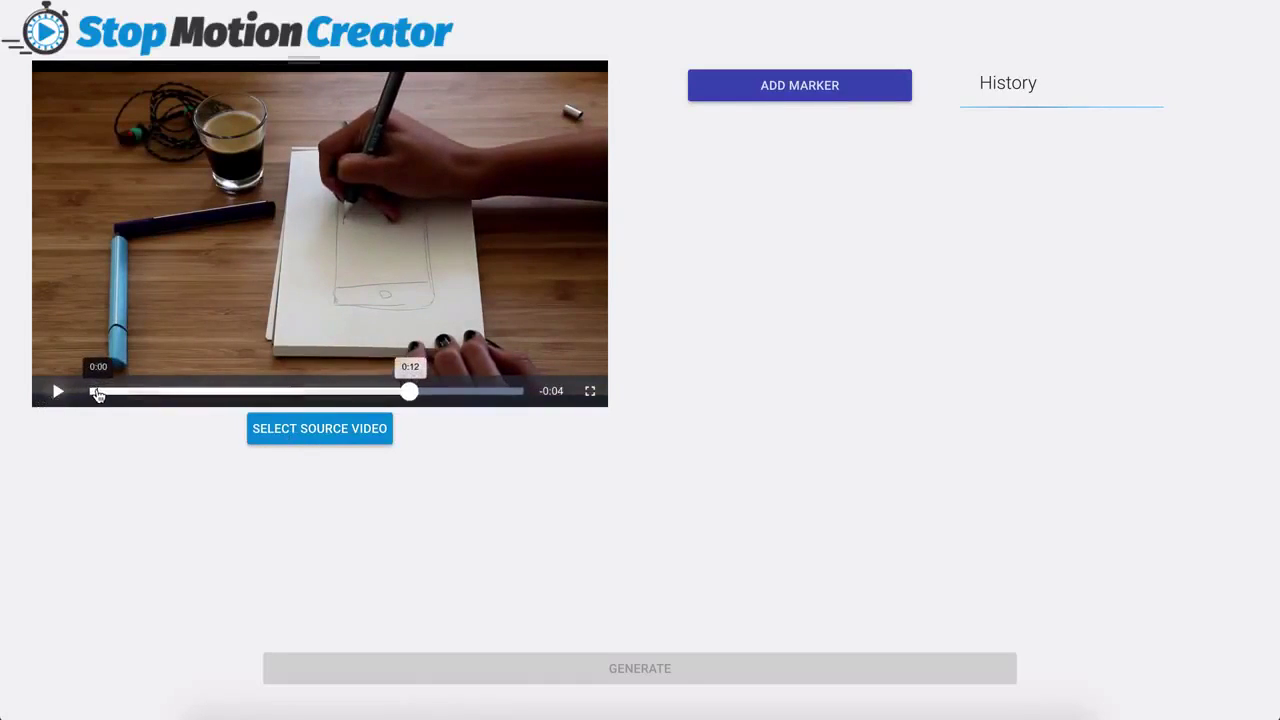
pyautogui.click(92, 391)
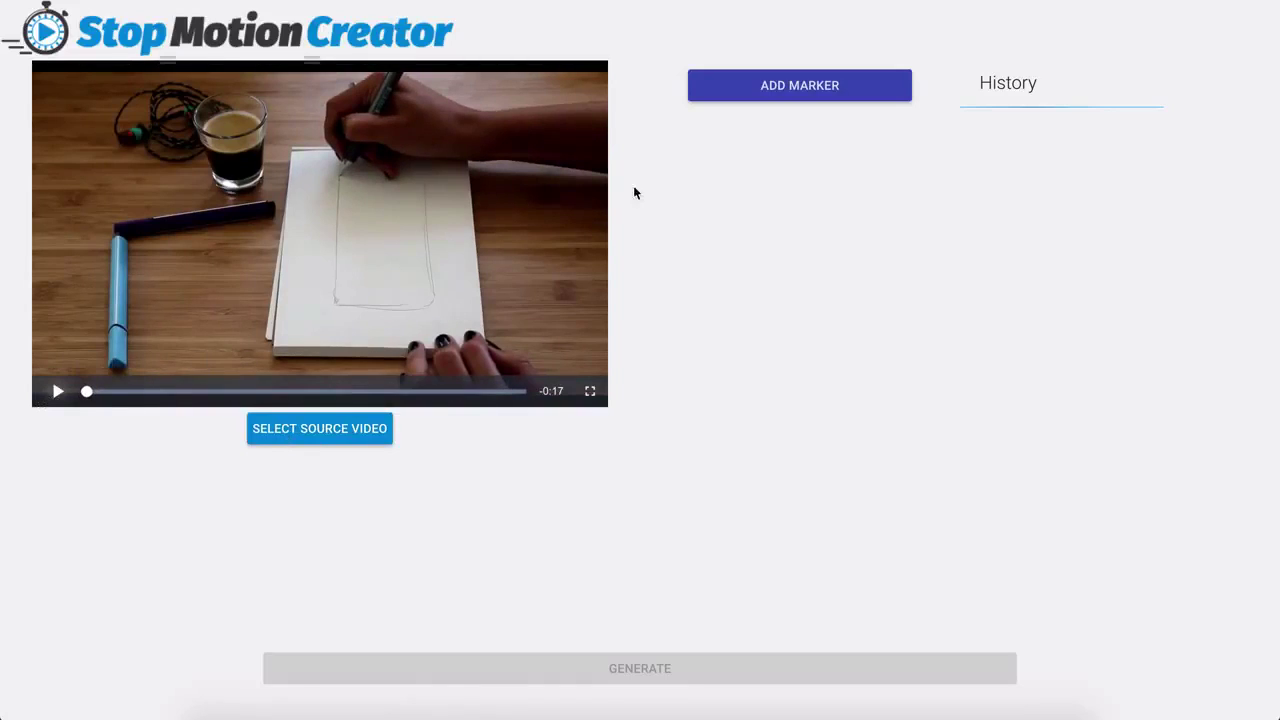
# - Add Marker 1 as a .5-second freeze with frames density 15
pyautogui.click(778, 89)
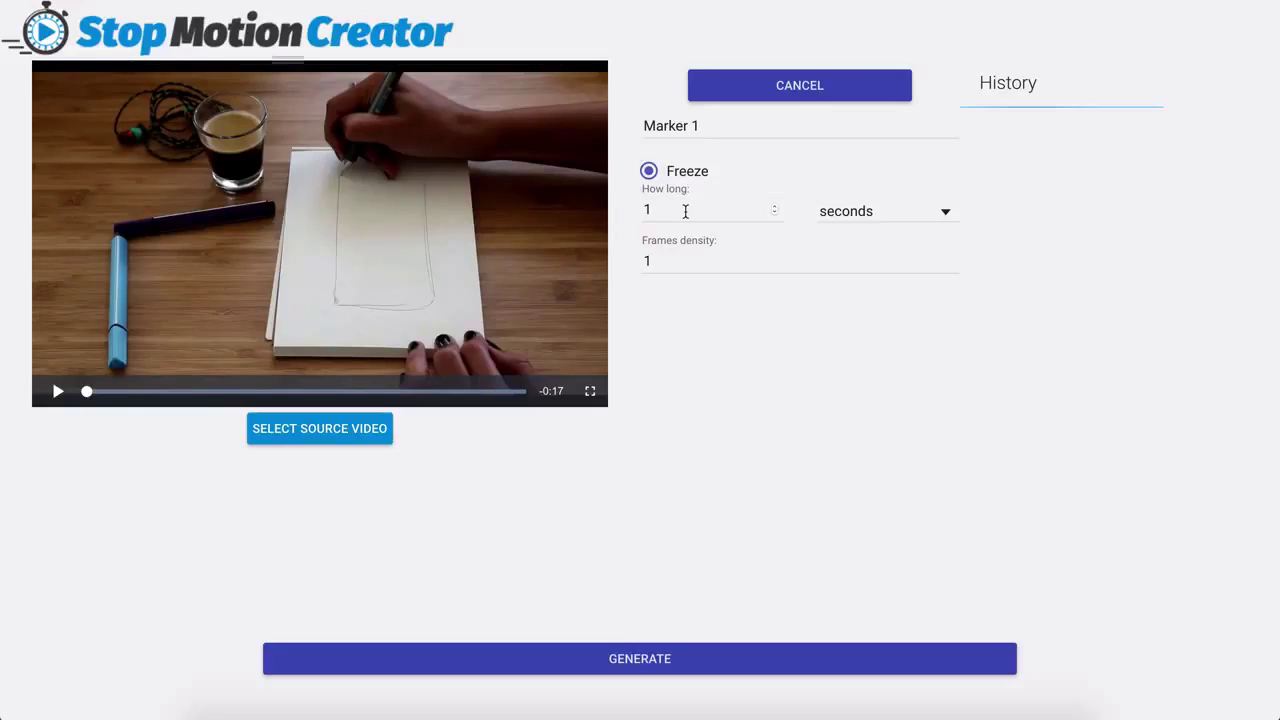
pyautogui.moveTo(685, 211); pyautogui.dragTo(633, 222)
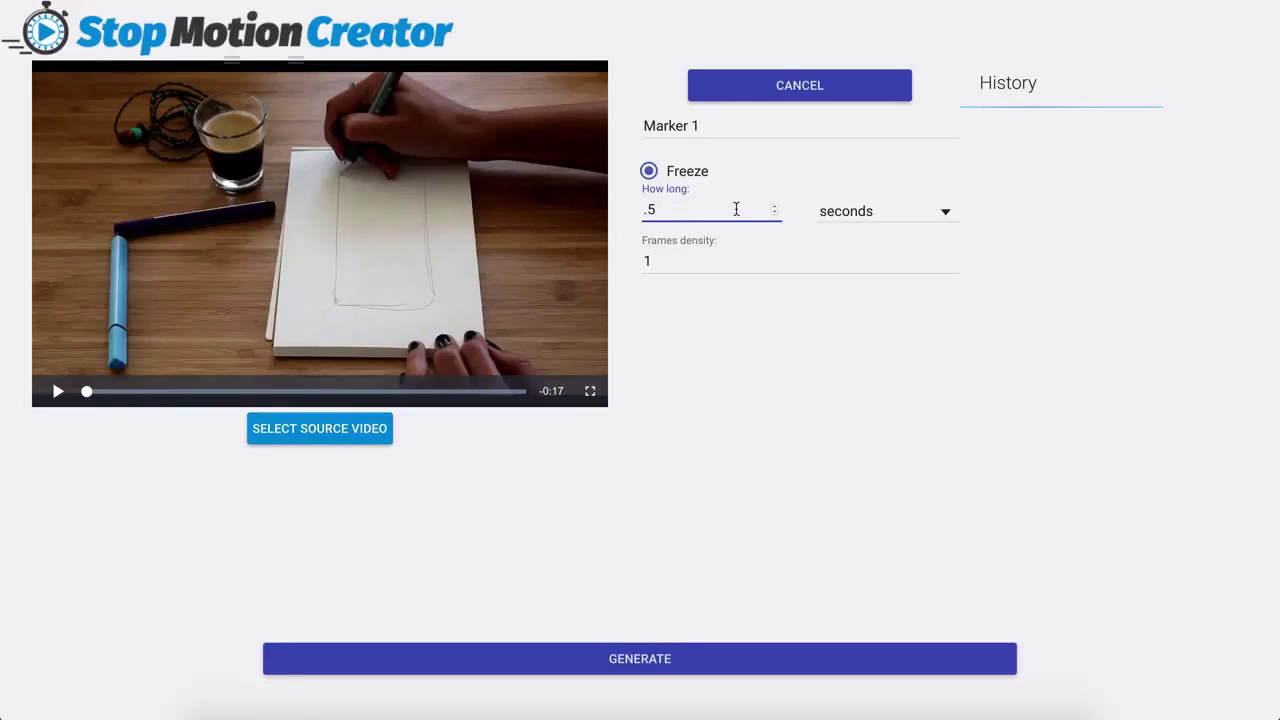
pyautogui.click(685, 258)
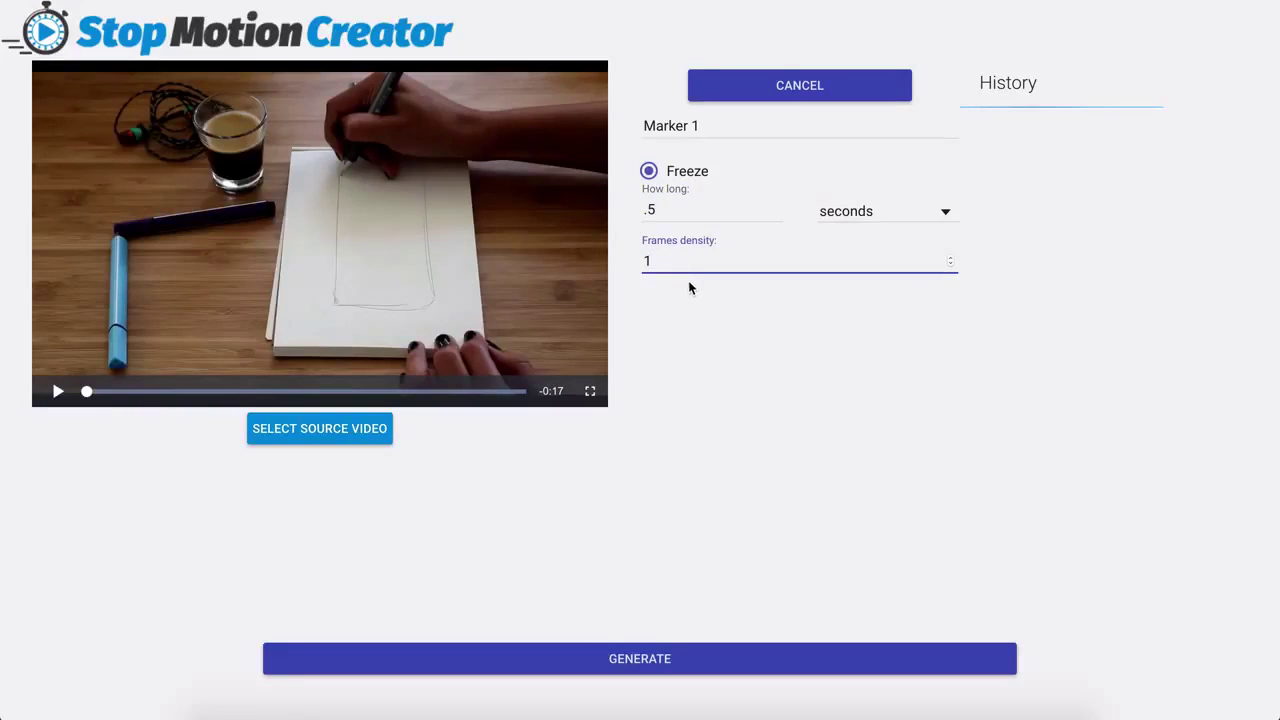
pyautogui.write('5')
# - Generate the freeze-marker video, close the export settings, and play the preview
pyautogui.click(623, 657)
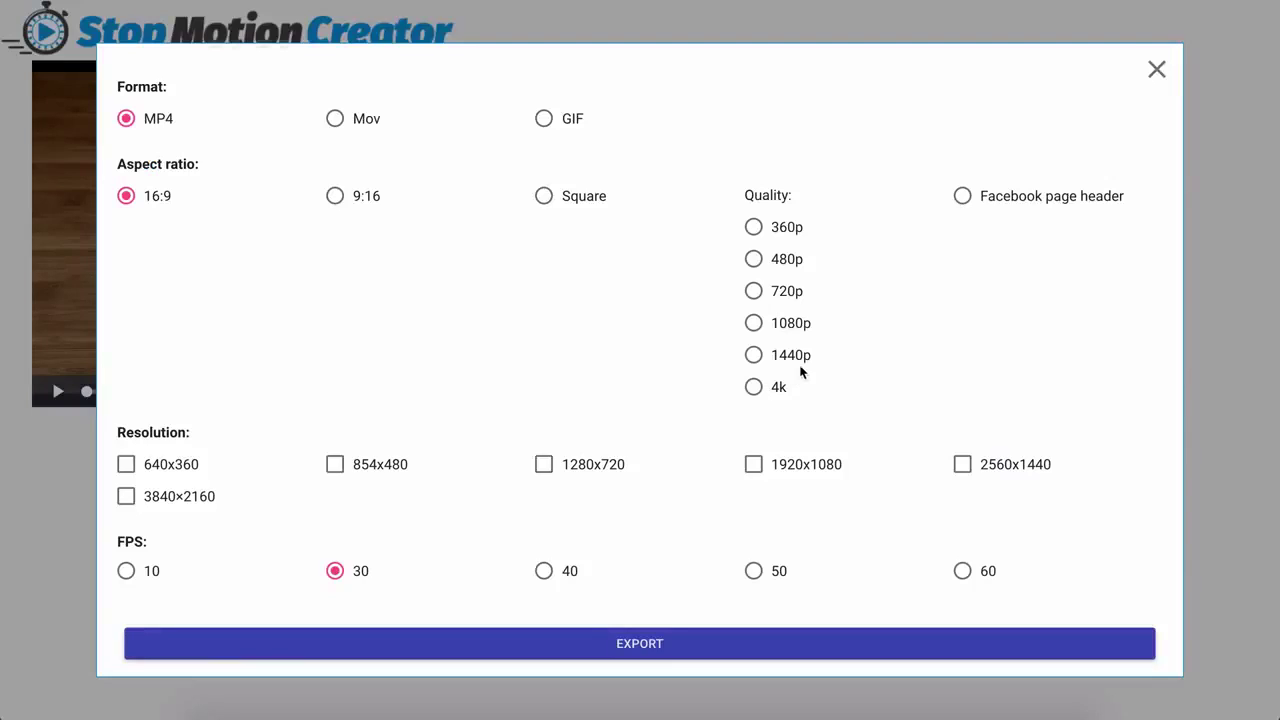
pyautogui.click(1156, 73)
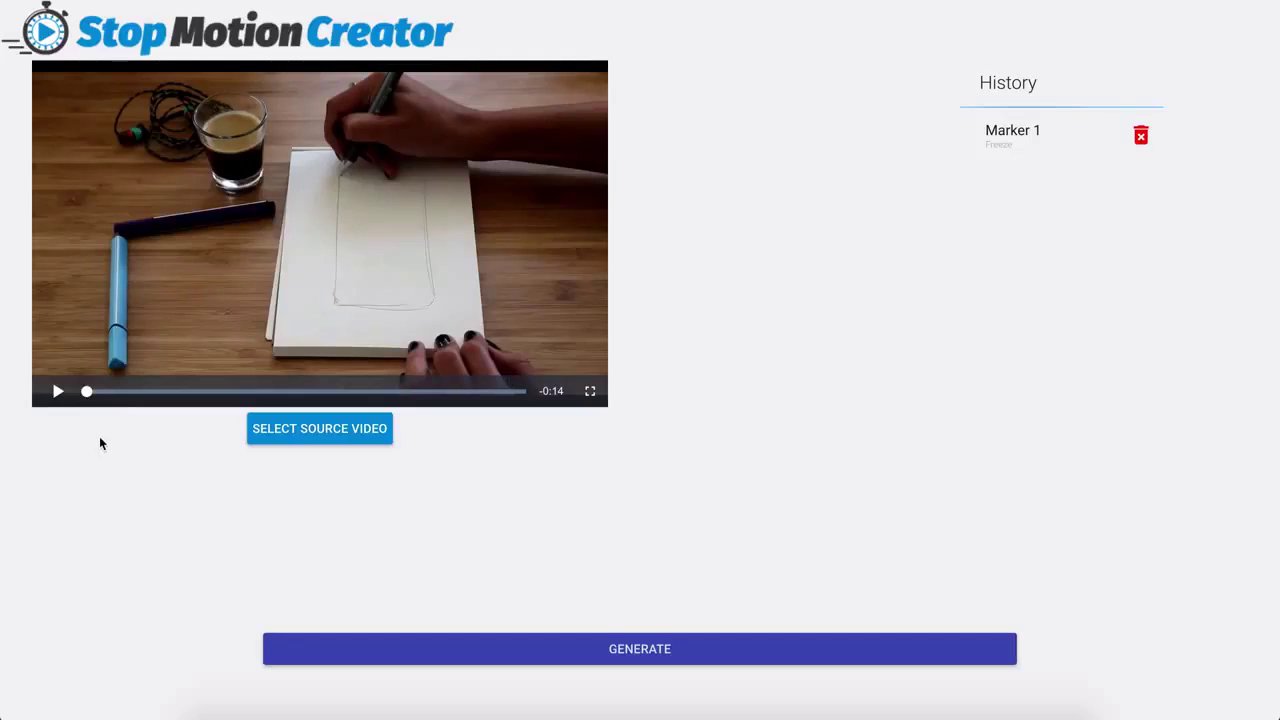
pyautogui.click(58, 393)
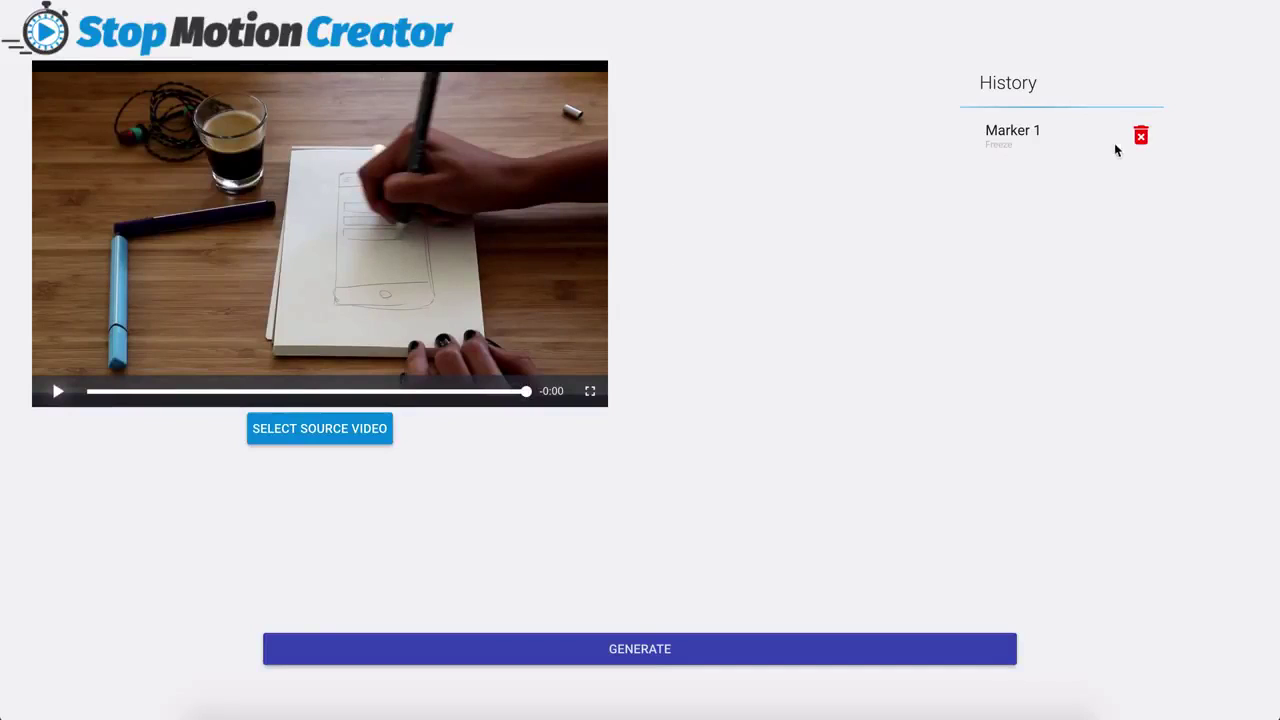
# - Delete Marker 1 and add a new marker, leaving its duration unit in seconds
pyautogui.click(1141, 136)
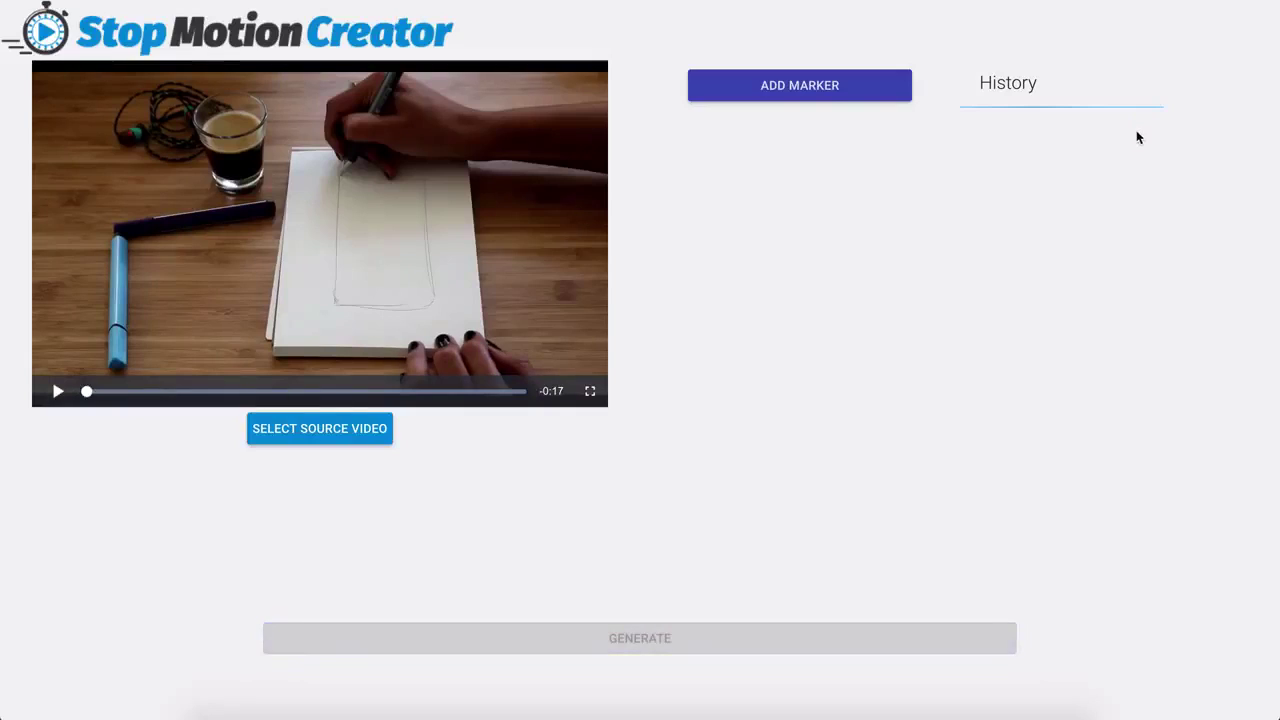
pyautogui.click(787, 88)
pyautogui.click(850, 212)
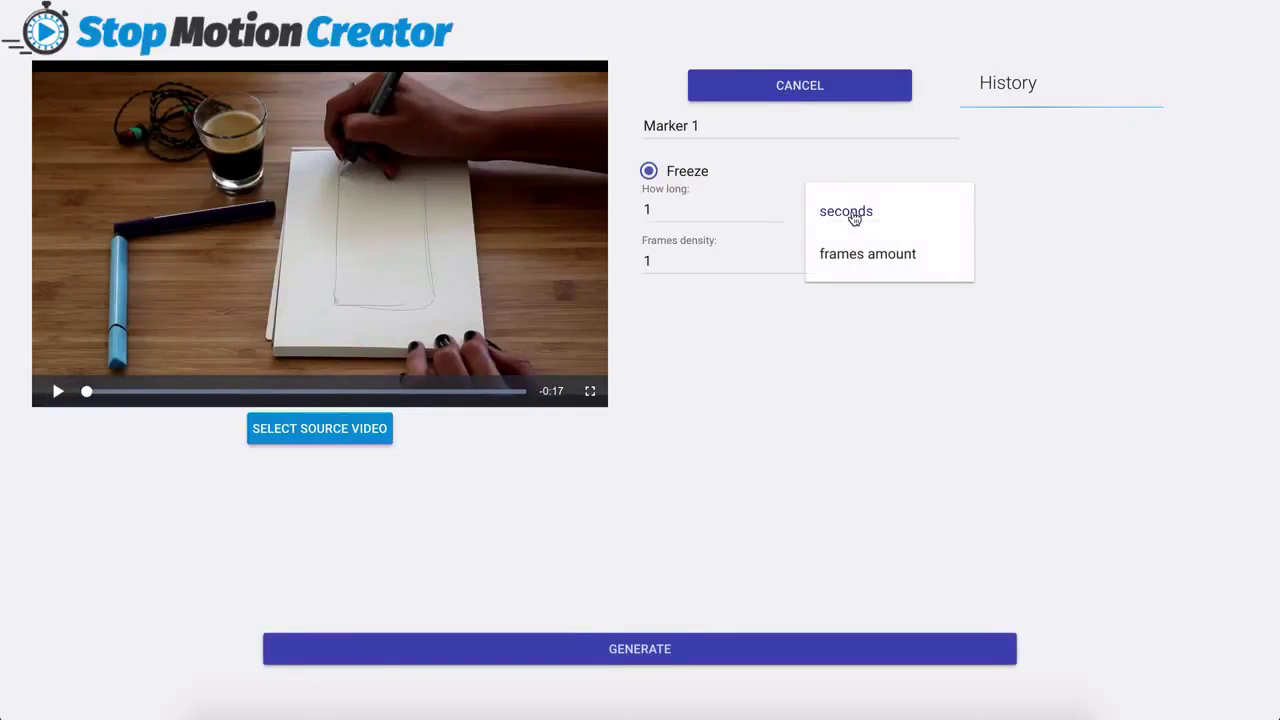
pyautogui.click(858, 254)
pyautogui.click(766, 208)
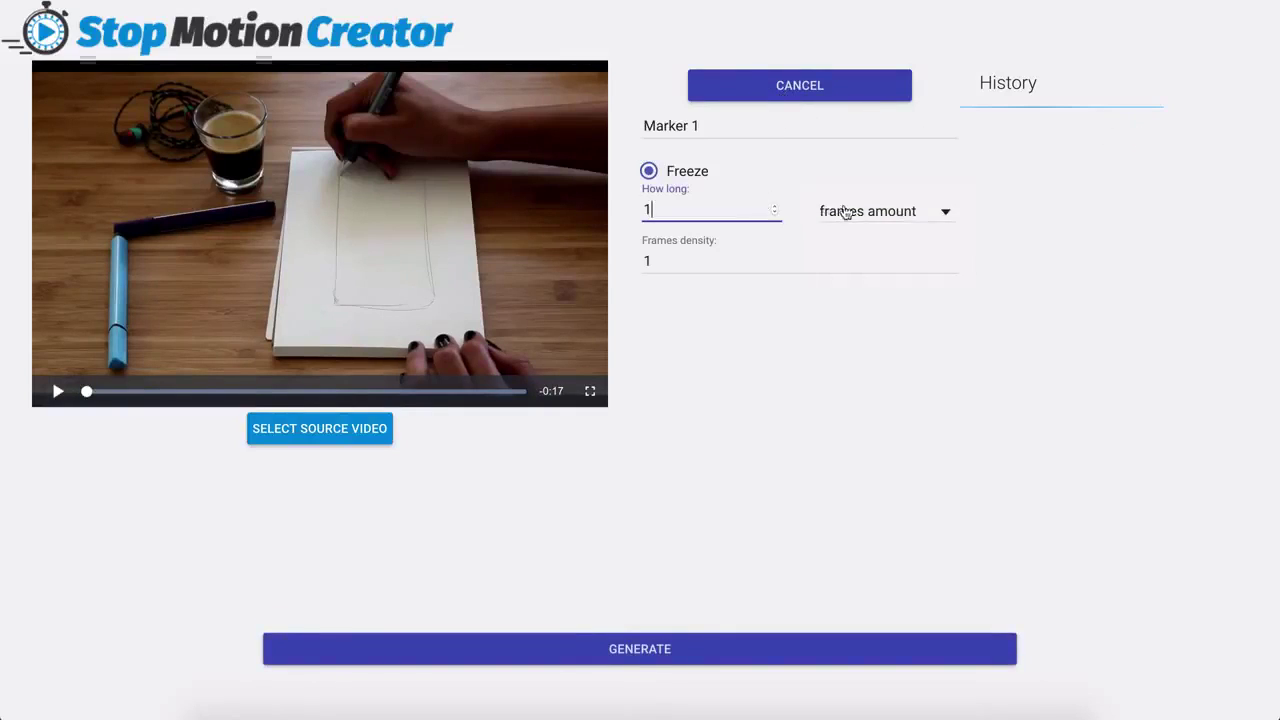
pyautogui.click(845, 212)
pyautogui.click(857, 171)
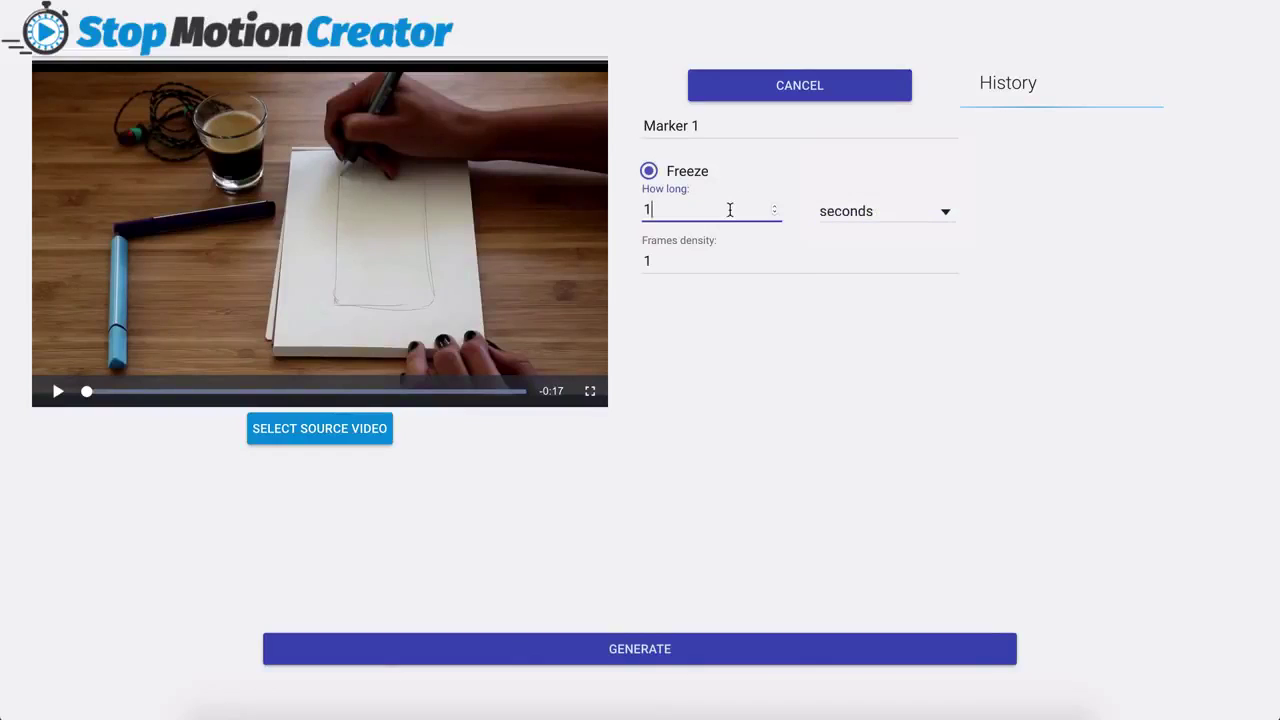
# - Set the freeze duration to .5 seconds and generate the video
pyautogui.press('BackSpace')
pyautogui.write('.5')
pyautogui.click(720, 262)
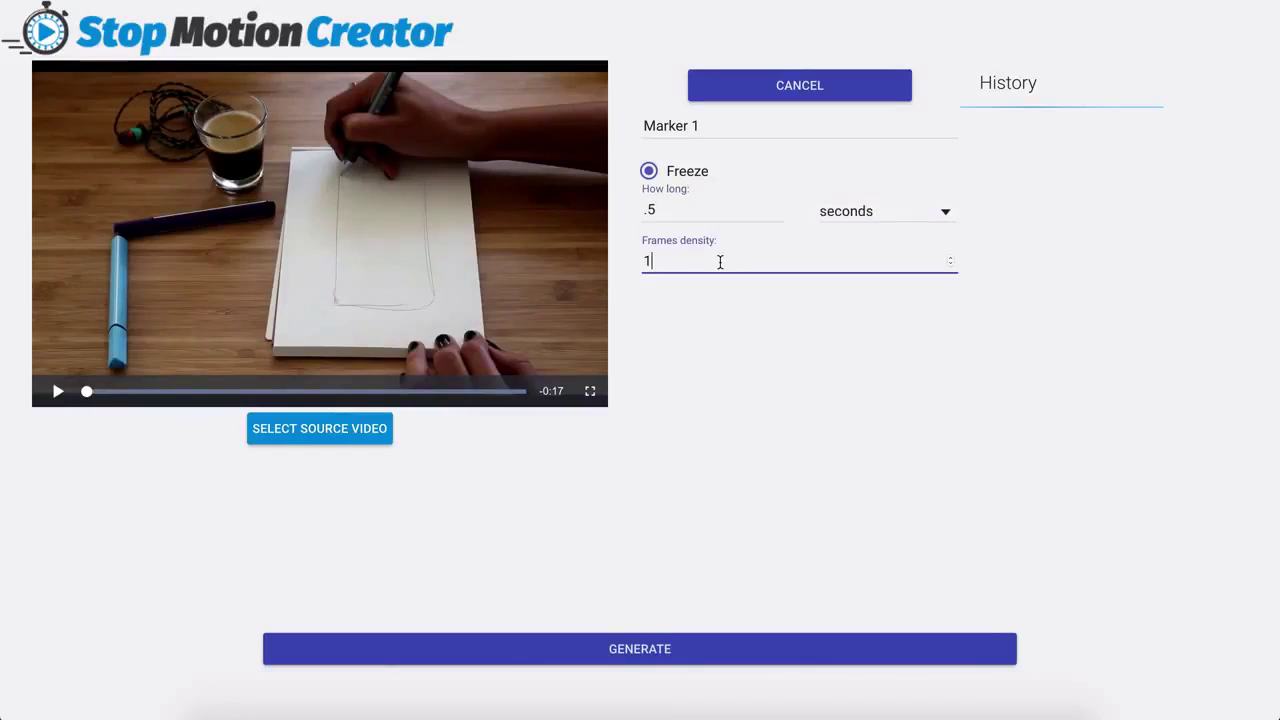
pyautogui.click(640, 646)
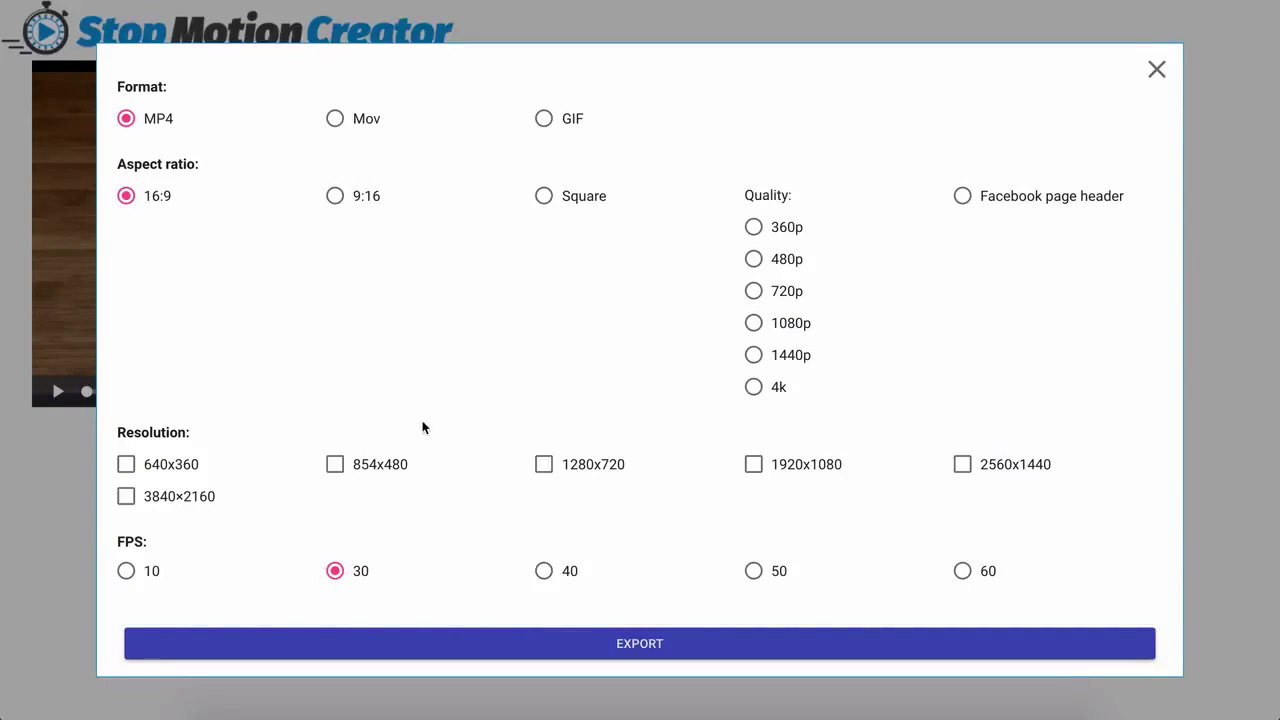
# - Save the video at 1280x720 as stop-motion-video.mp4 on the Desktop
pyautogui.click(544, 464)
pyautogui.click(633, 646)
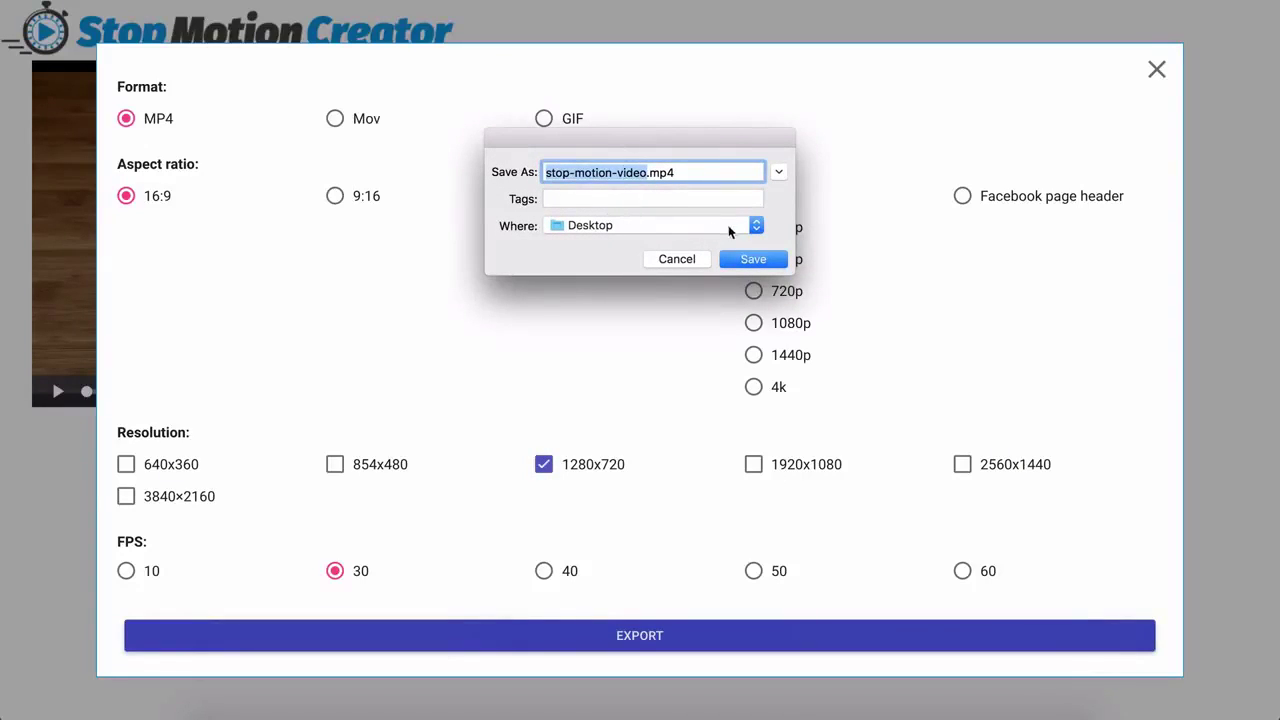
pyautogui.click(753, 259)
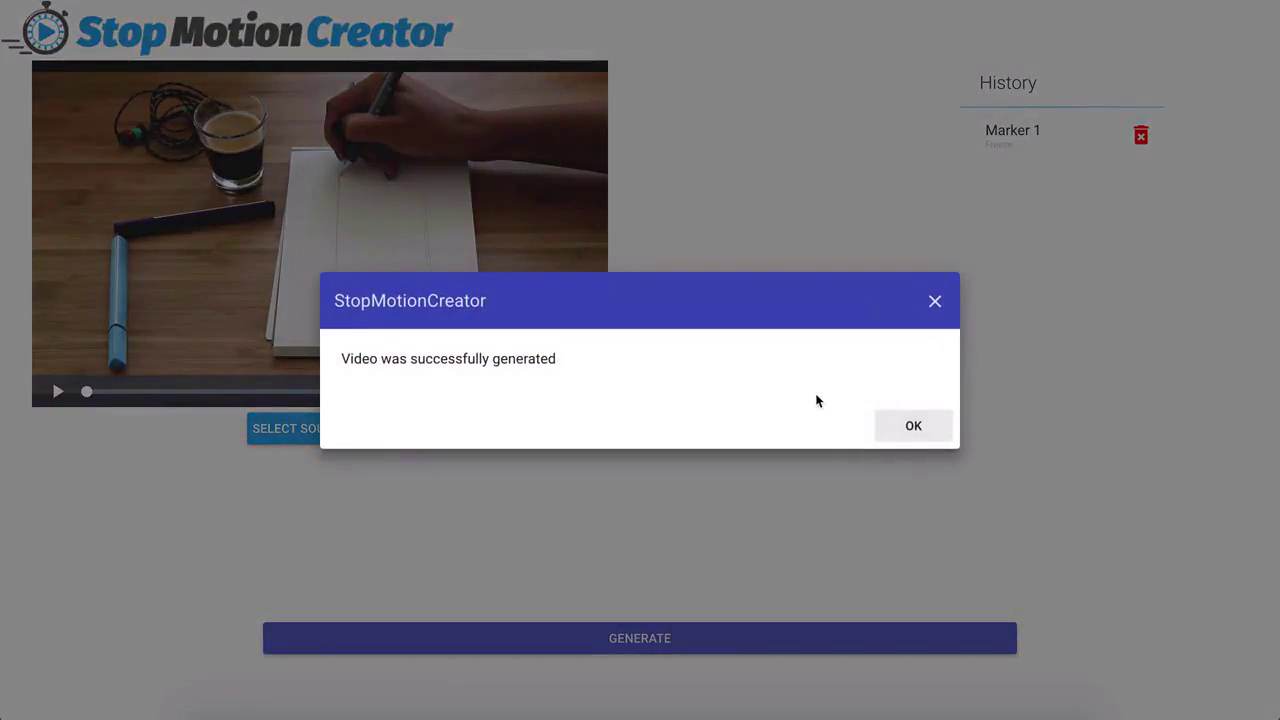
# - Dismiss the success message to watch the exported video
pyautogui.click(913, 425)
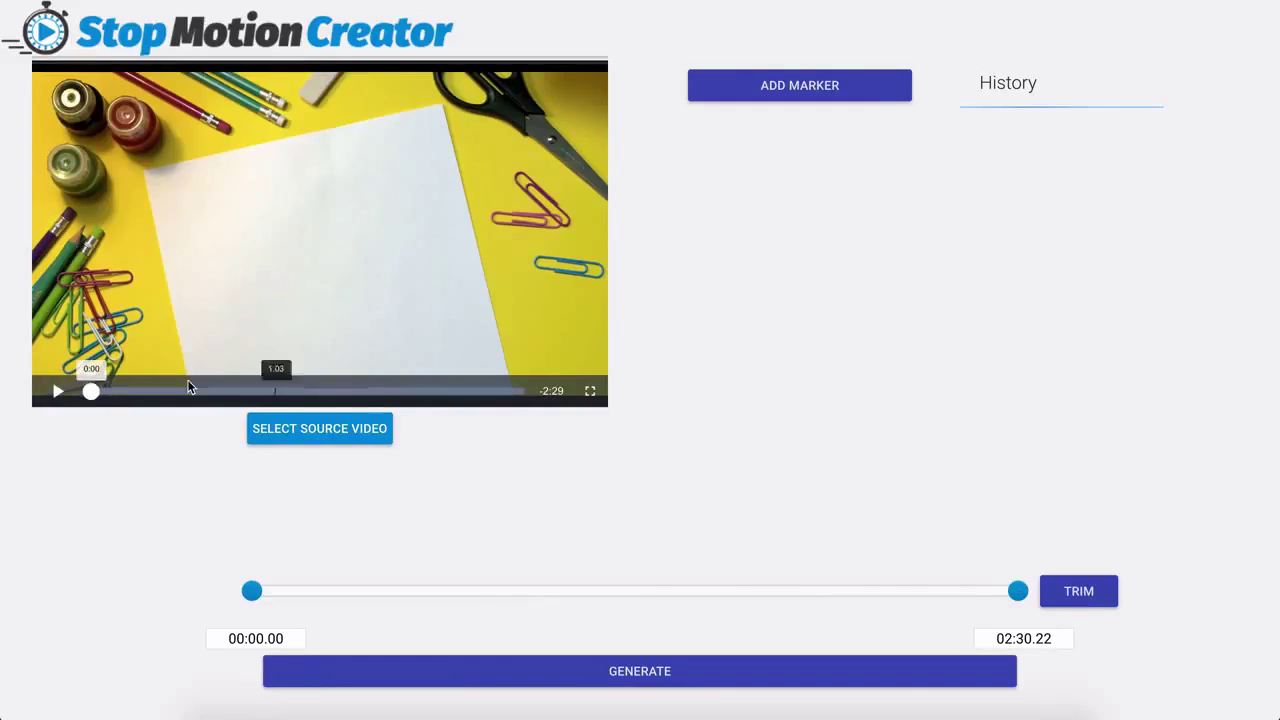
pyautogui.click(58, 393)
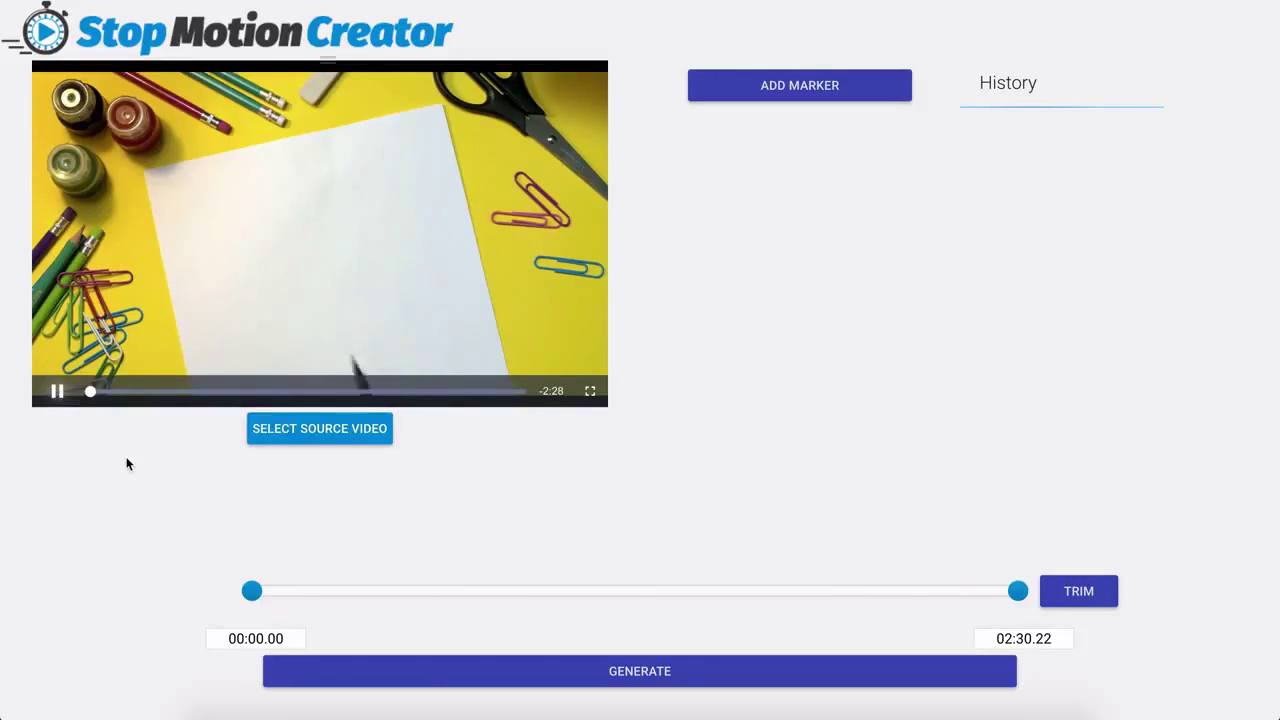
pyautogui.click(138, 394)
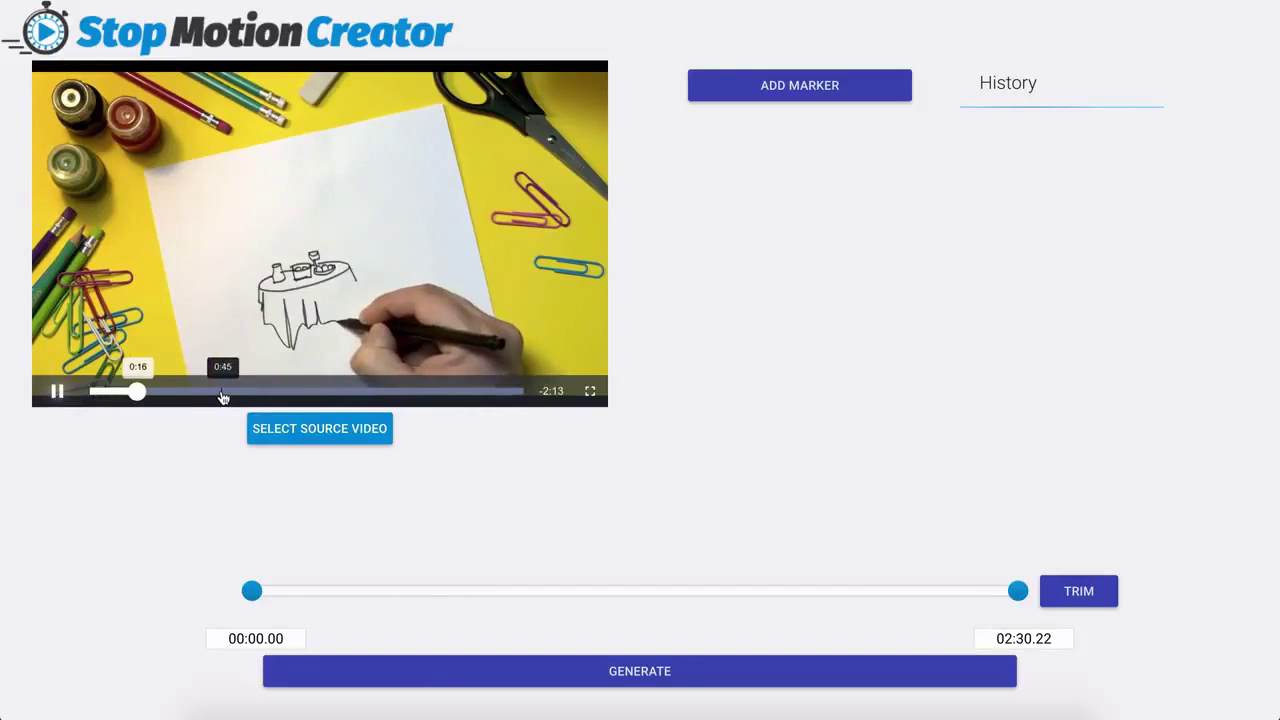
pyautogui.click(223, 392)
pyautogui.click(114, 392)
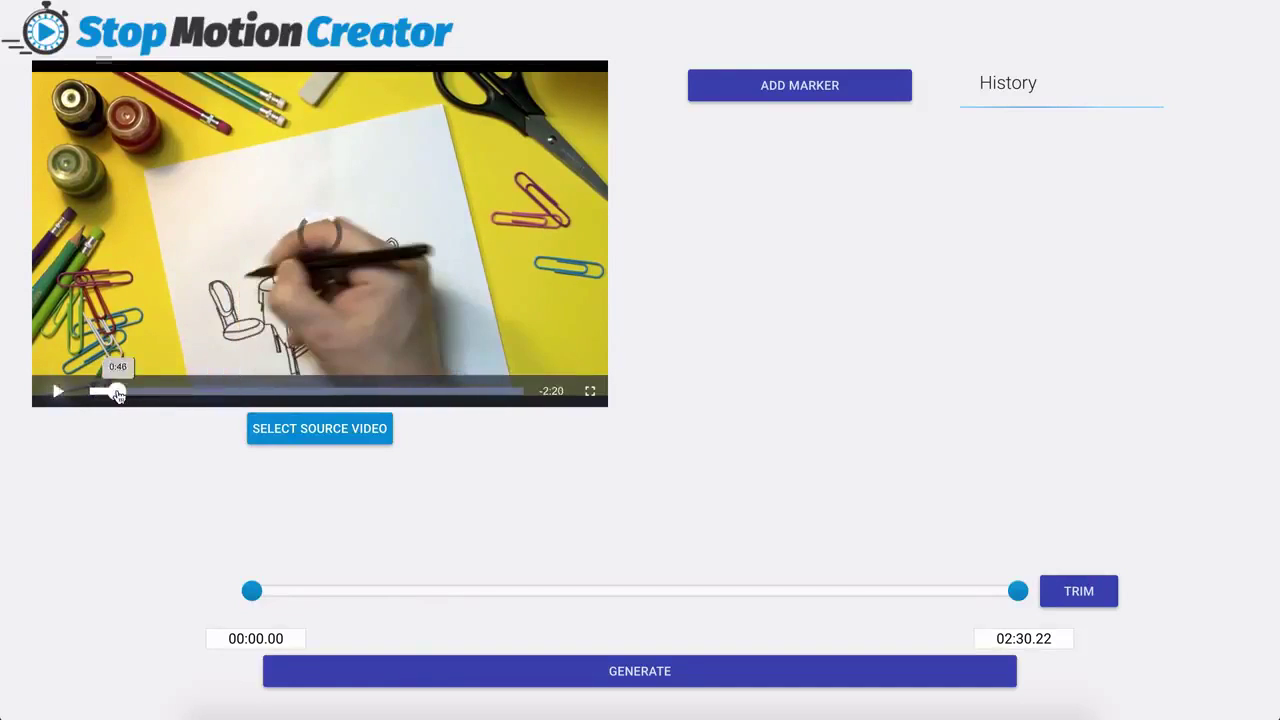
pyautogui.click(101, 394)
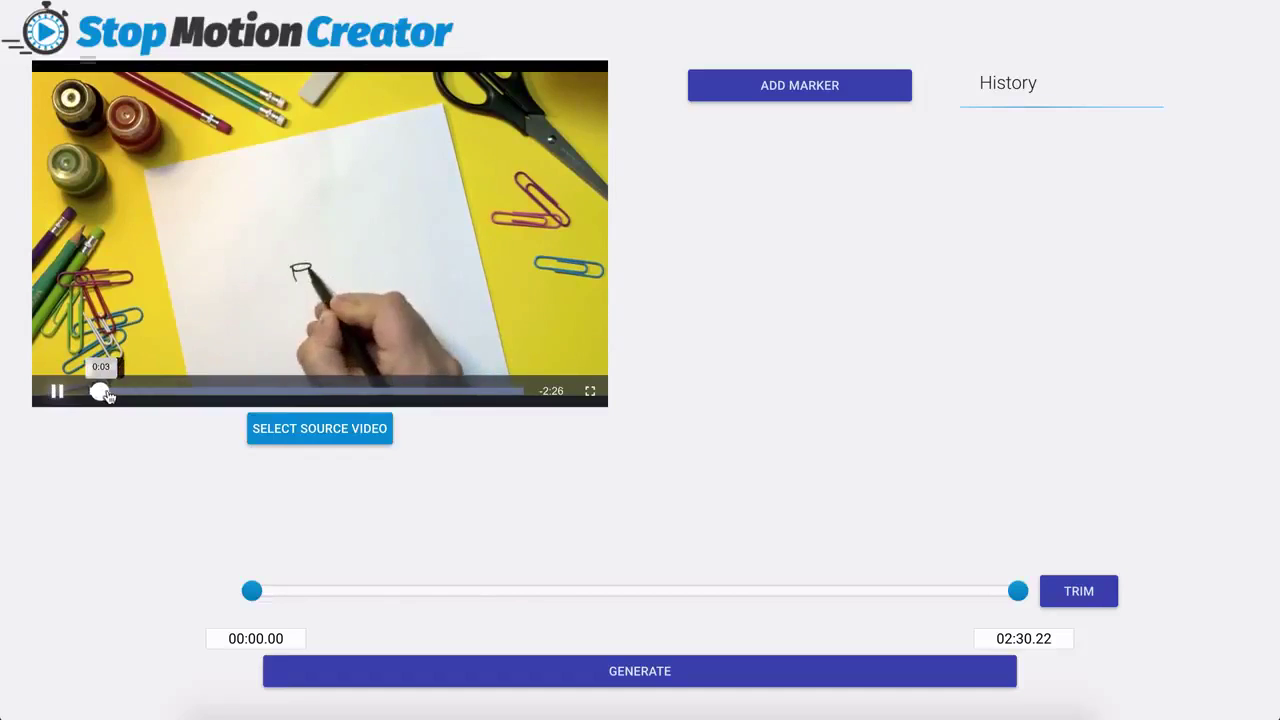
pyautogui.click(57, 392)
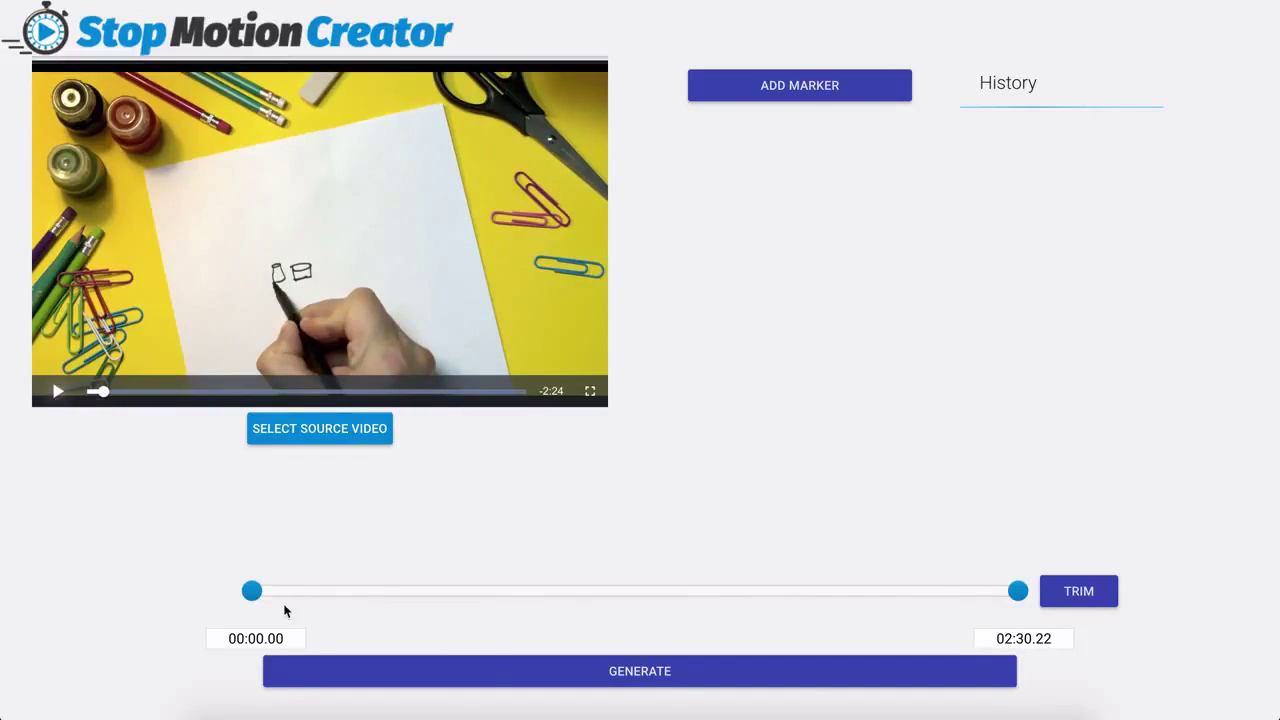
pyautogui.moveTo(254, 596); pyautogui.dragTo(305, 597)
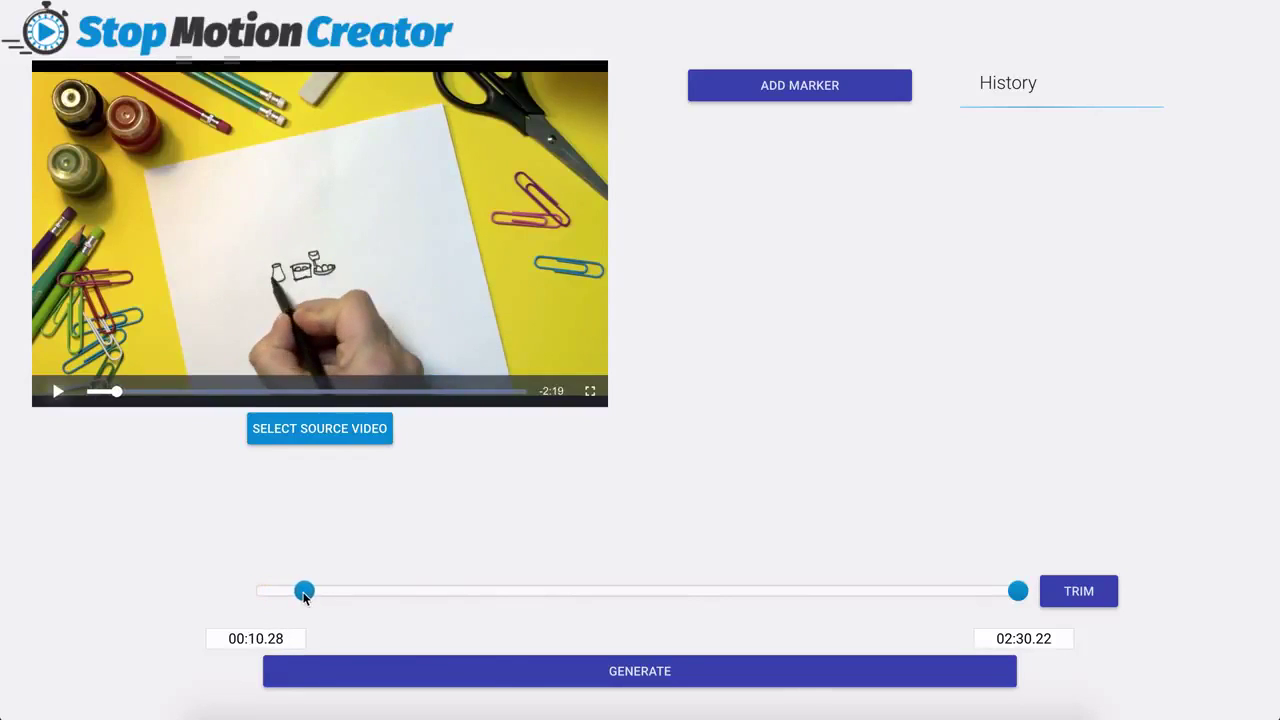
pyautogui.click(294, 637)
pyautogui.press('BackSpace')
pyautogui.press('BackSpace')
pyautogui.press('BackSpace')
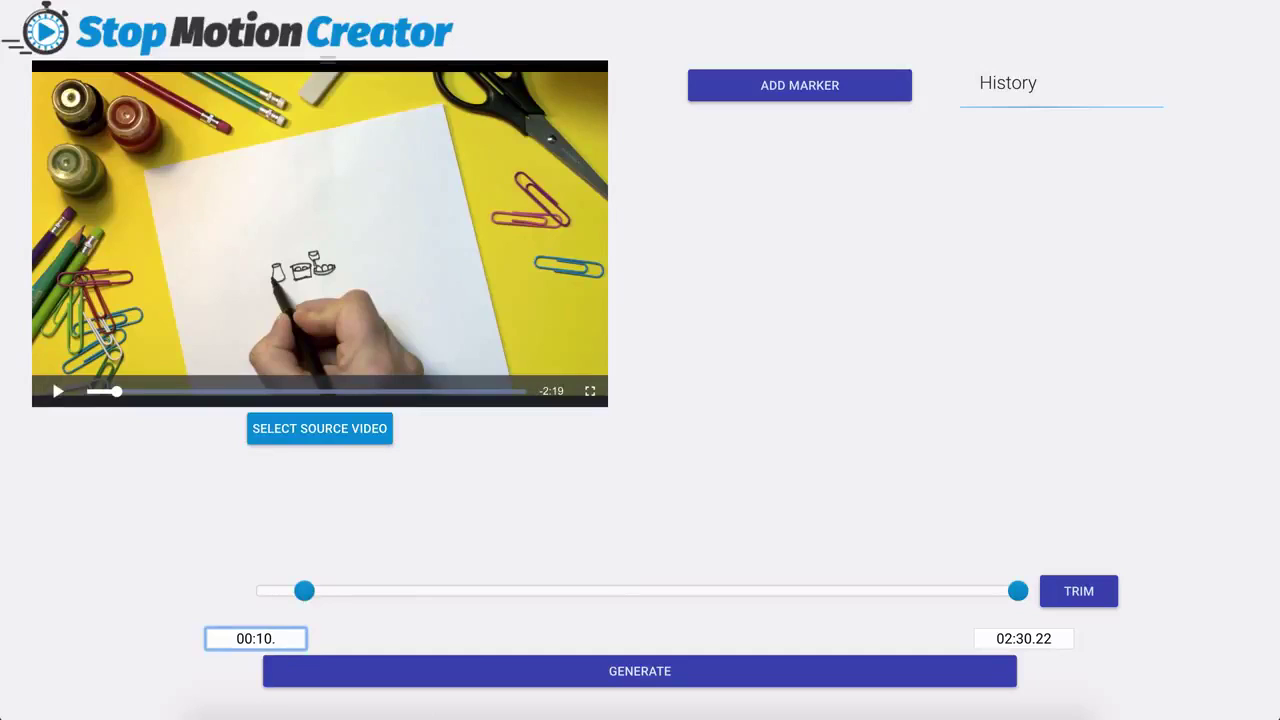
pyautogui.write('.00')
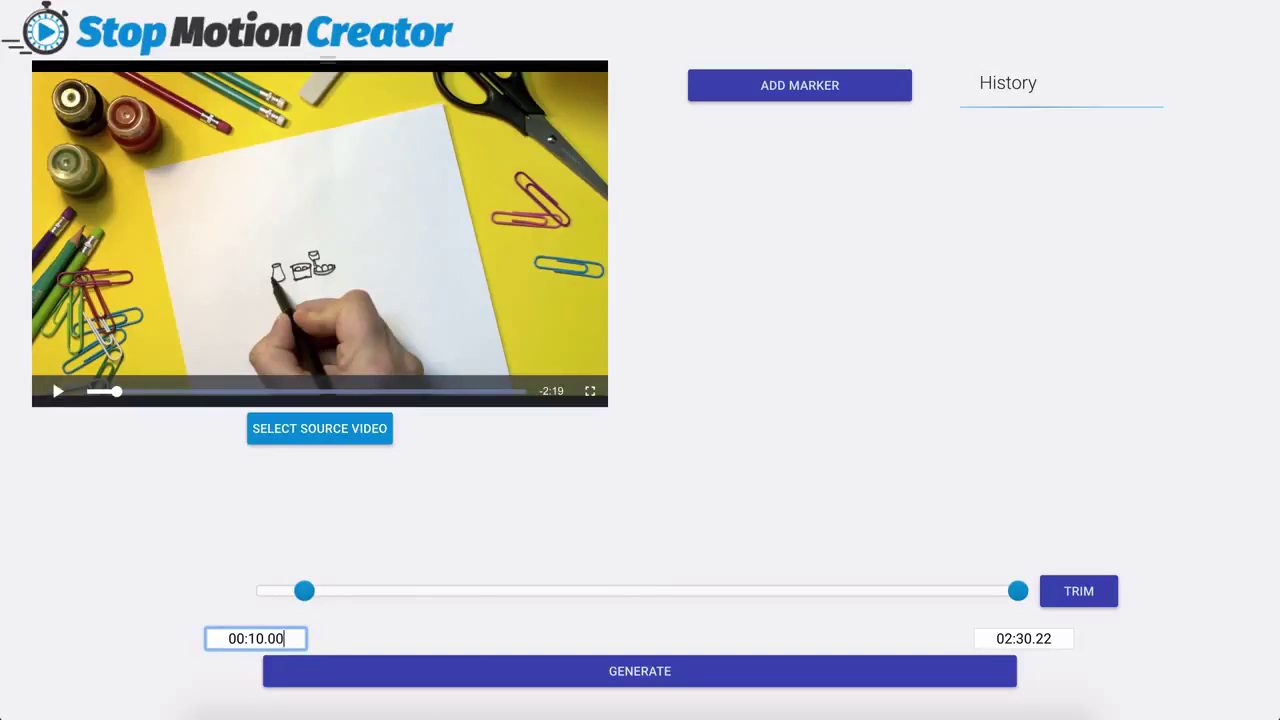
pyautogui.click(1094, 593)
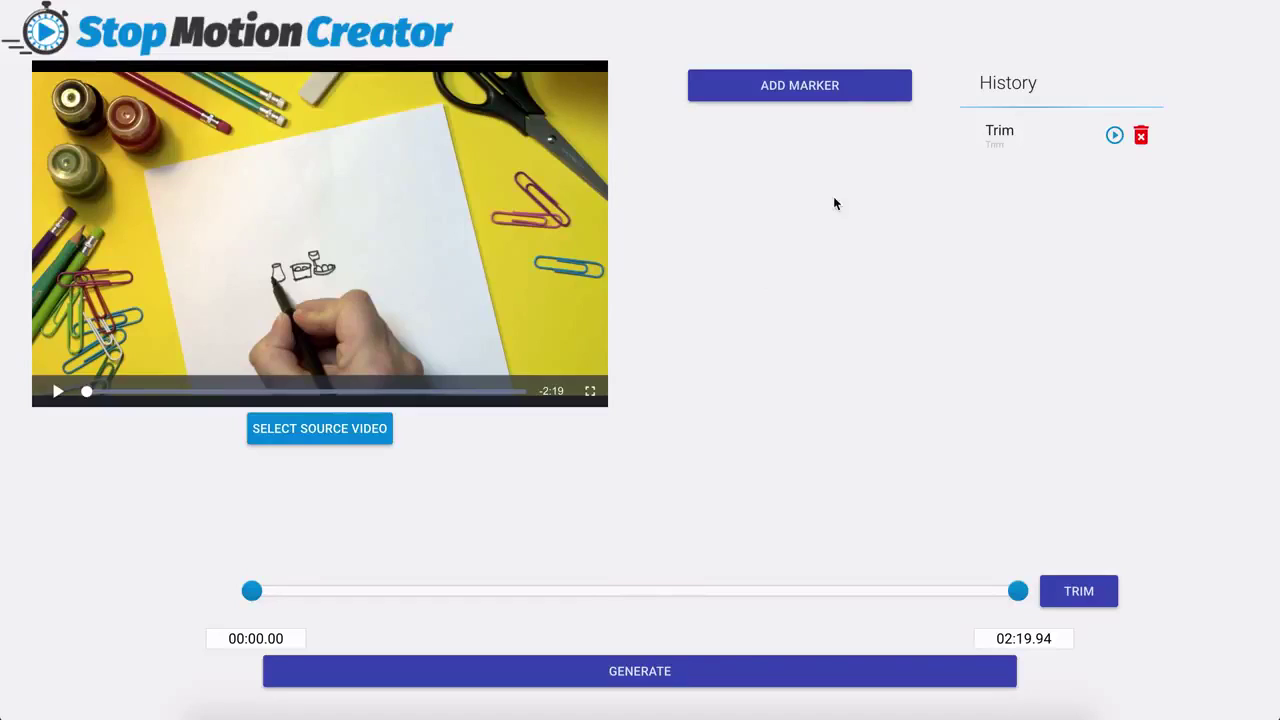
# - Add a new freeze marker lasting .5 seconds with frames density 15
pyautogui.click(775, 95)
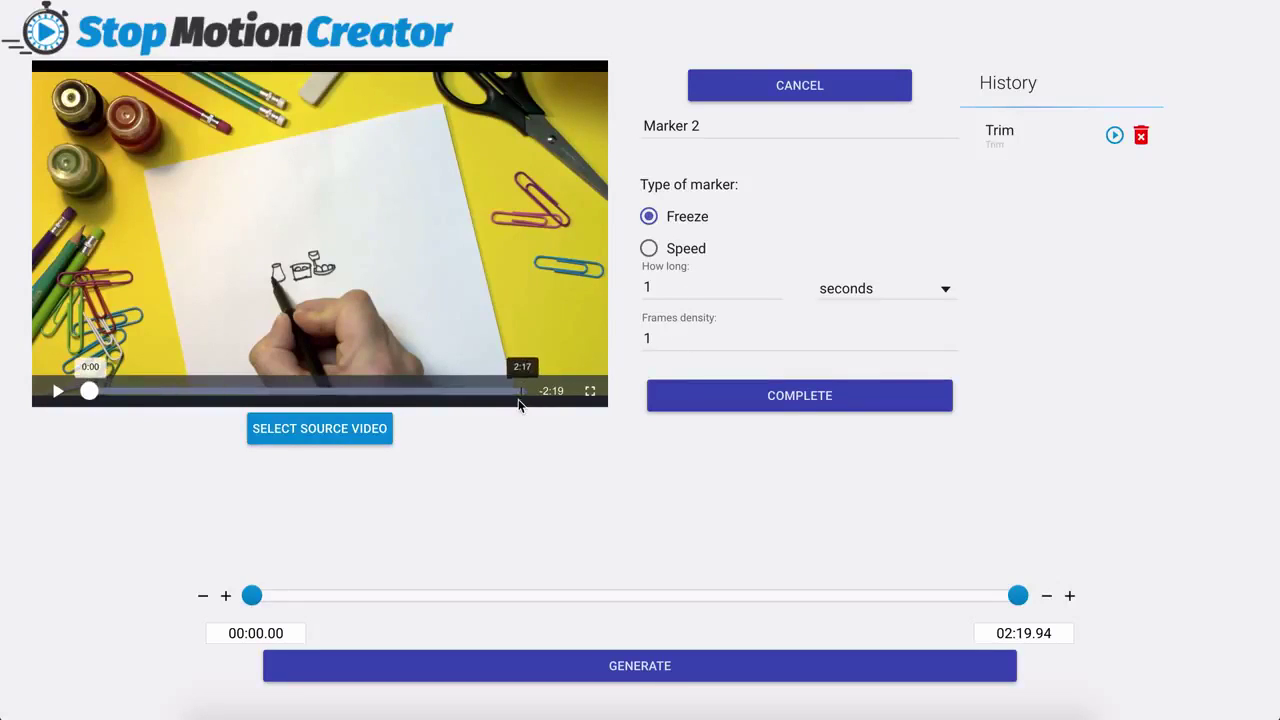
pyautogui.click(679, 287)
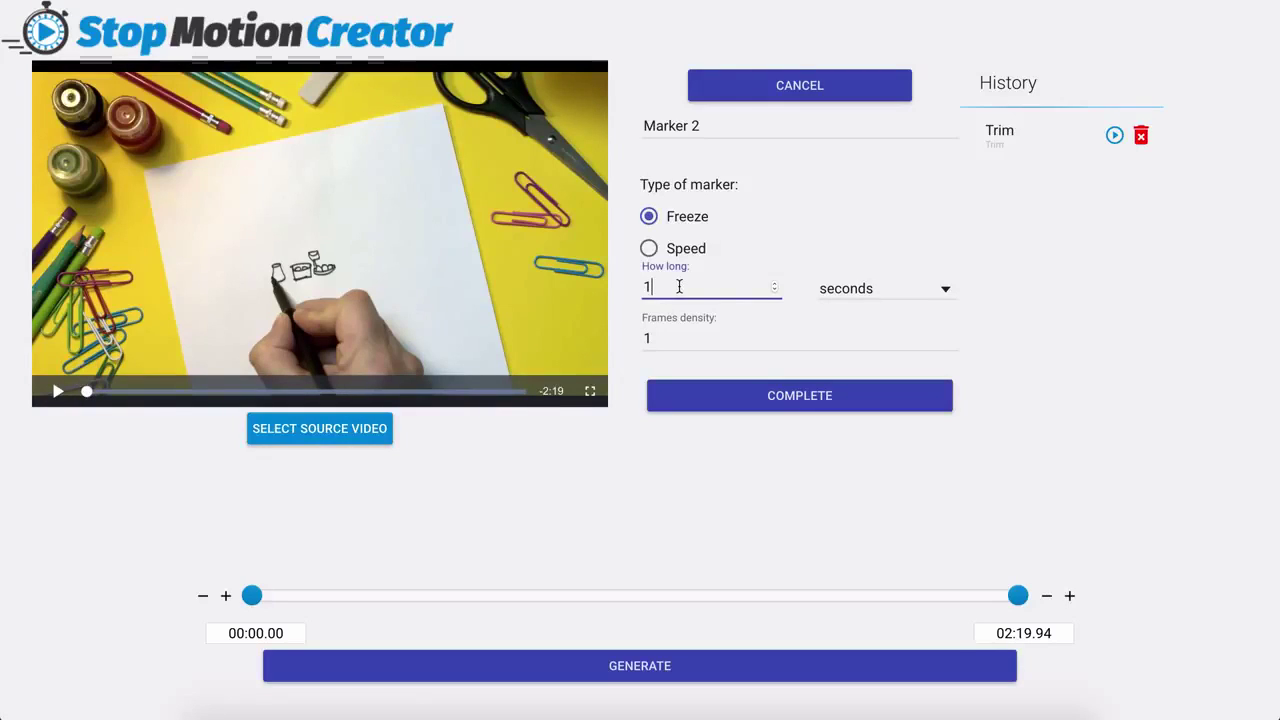
pyautogui.write('.5')
pyautogui.click(677, 334)
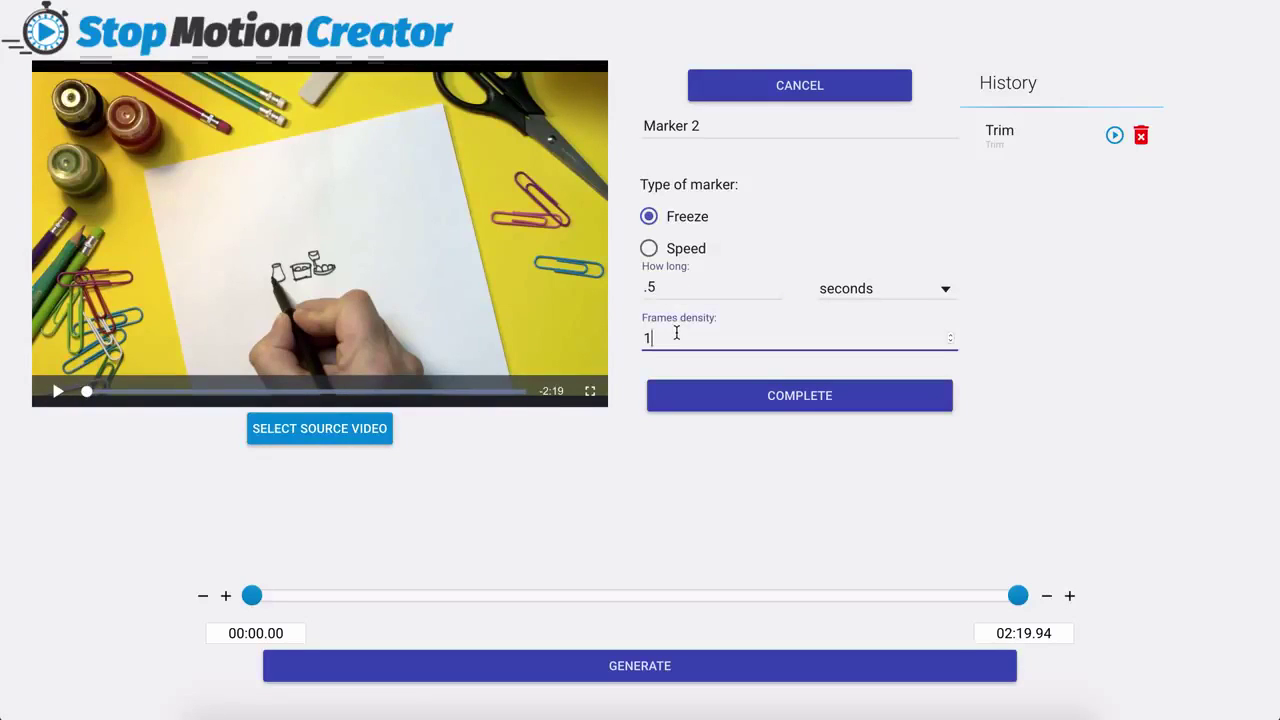
pyautogui.write('5')
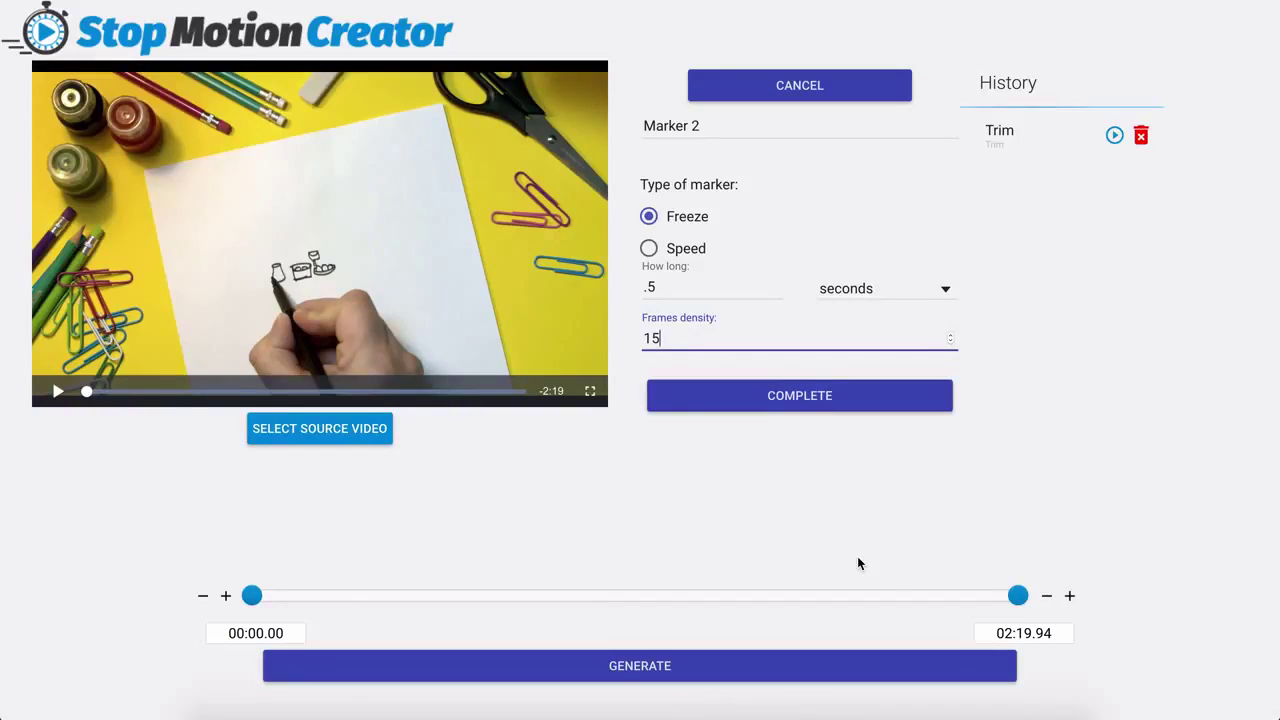
# - Set the marker range to end at 00:15.00 and apply the freeze
pyautogui.click(965, 598)
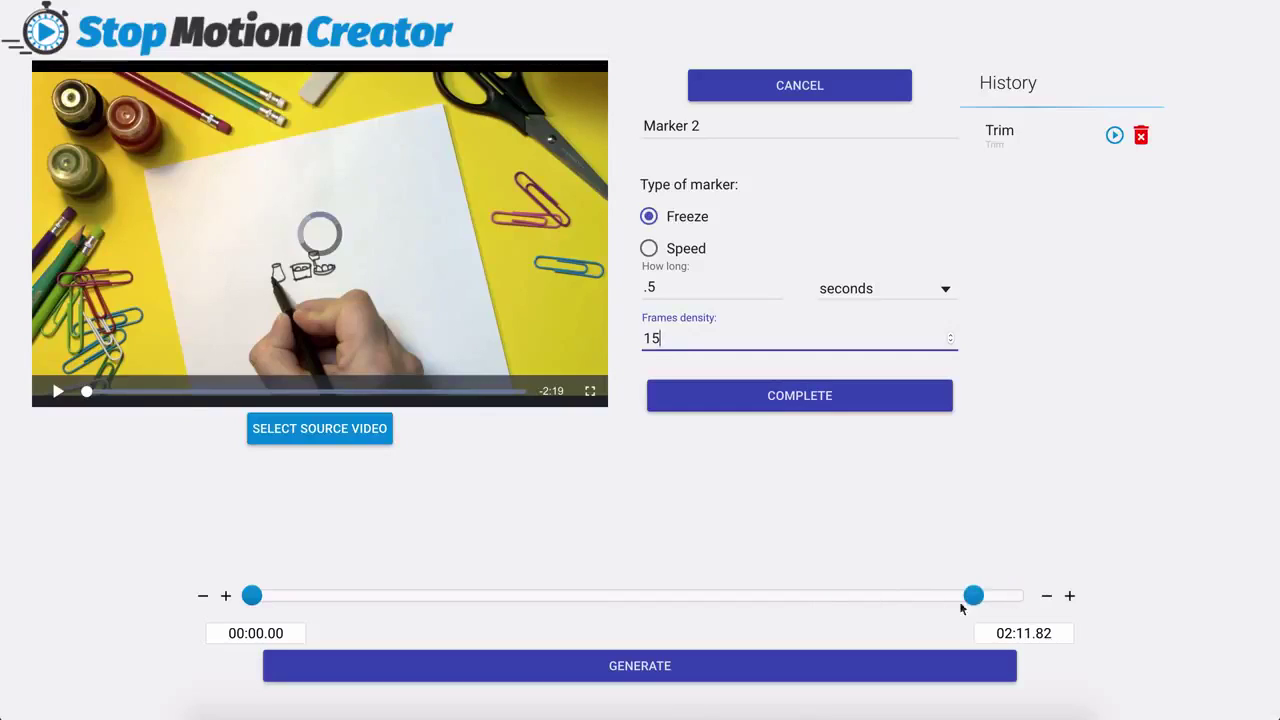
pyautogui.moveTo(855, 602); pyautogui.dragTo(338, 596)
pyautogui.click(1064, 632)
pyautogui.press('BackSpace')
pyautogui.press('BackSpace')
pyautogui.write('00')
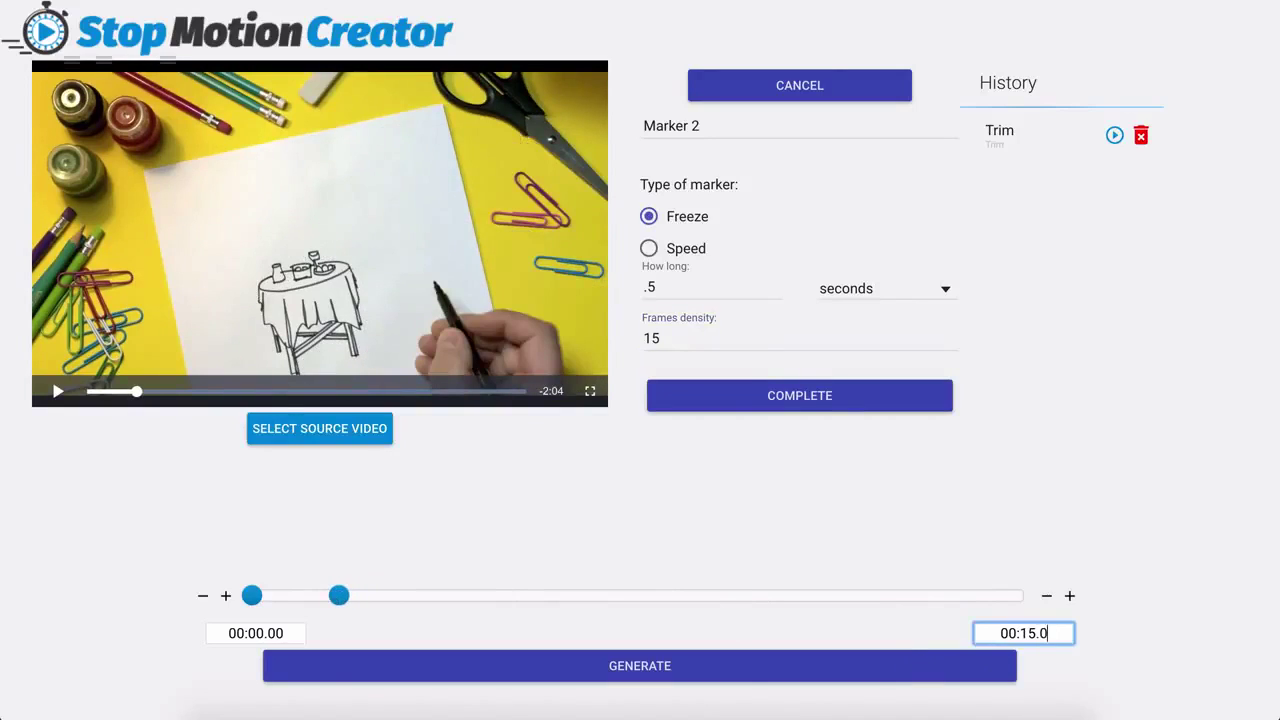
pyautogui.click(790, 400)
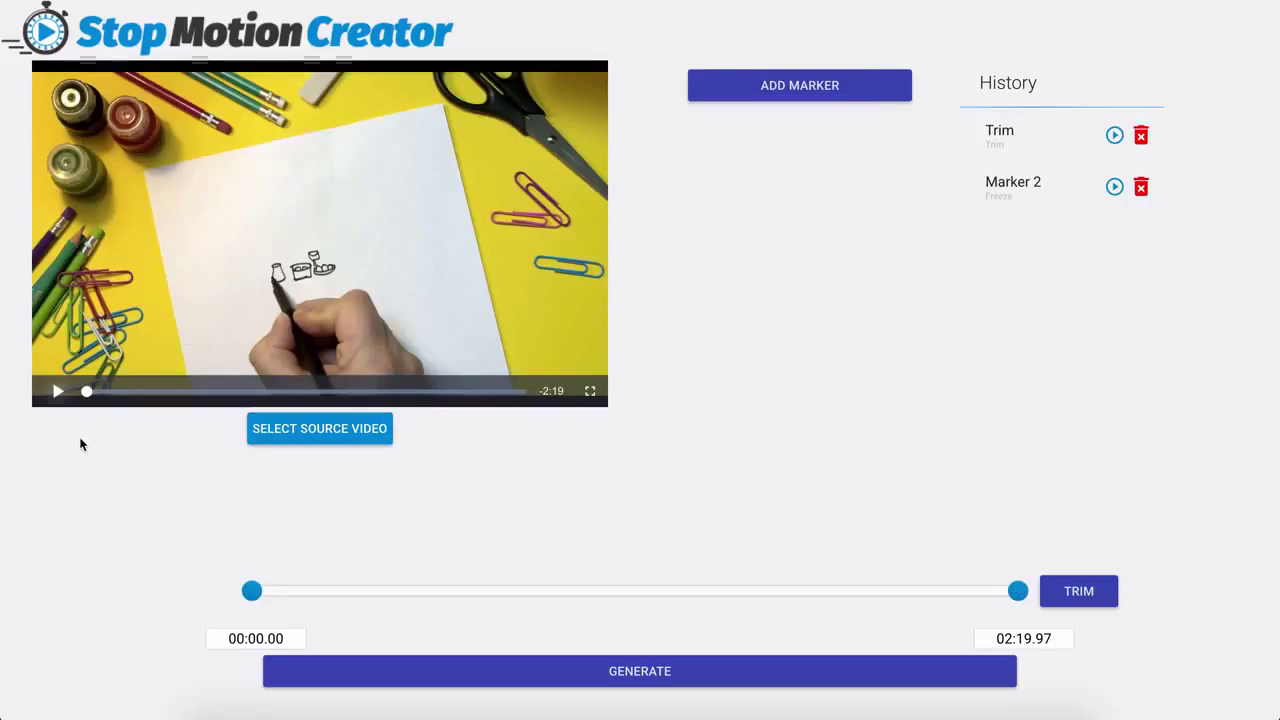
# - Play the trimmed clip with Marker 2 applied
pyautogui.click(56, 392)
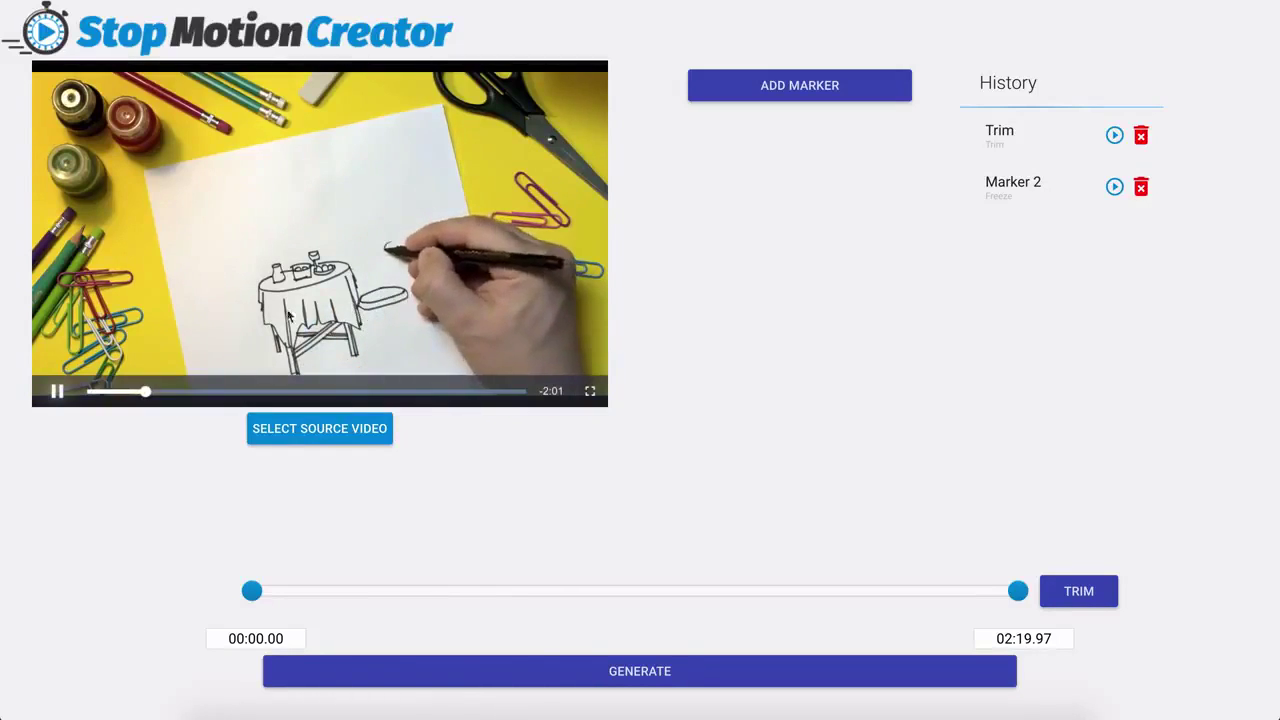
pyautogui.click(56, 391)
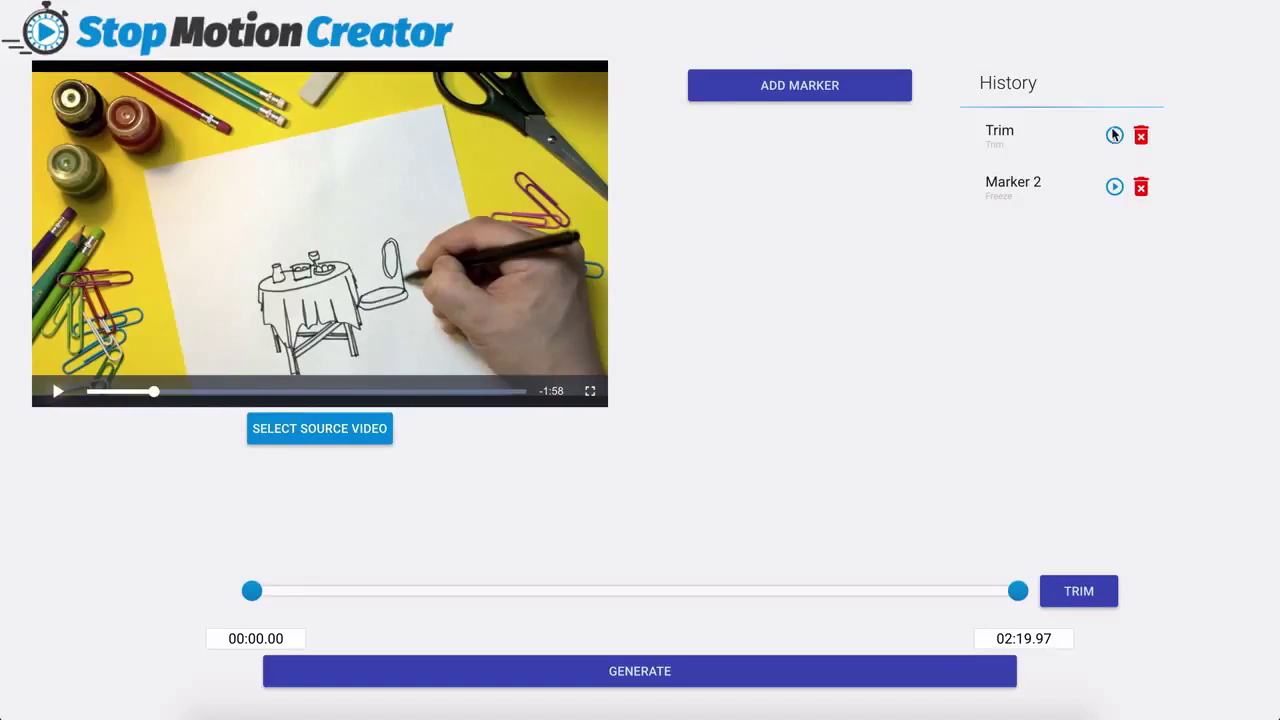
pyautogui.click(1114, 188)
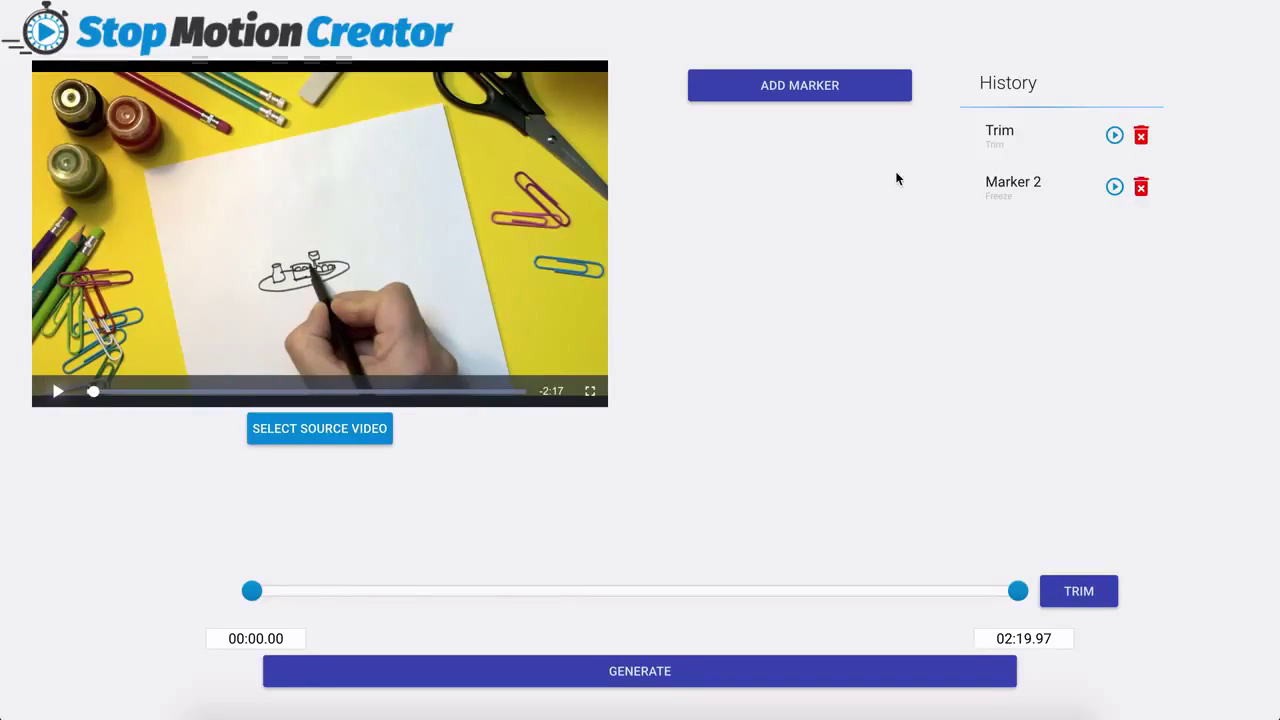
# - Add a new speed marker set to x4.5
pyautogui.click(801, 98)
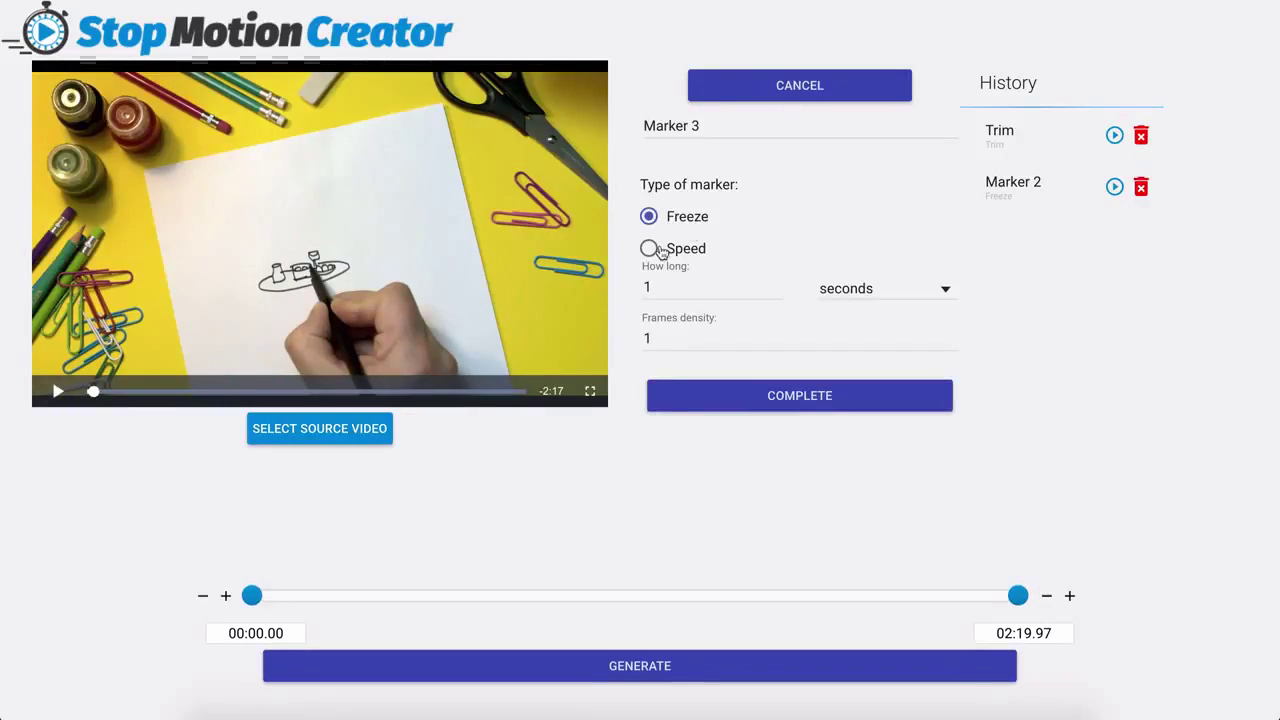
pyautogui.click(658, 250)
pyautogui.moveTo(666, 296); pyautogui.dragTo(784, 304)
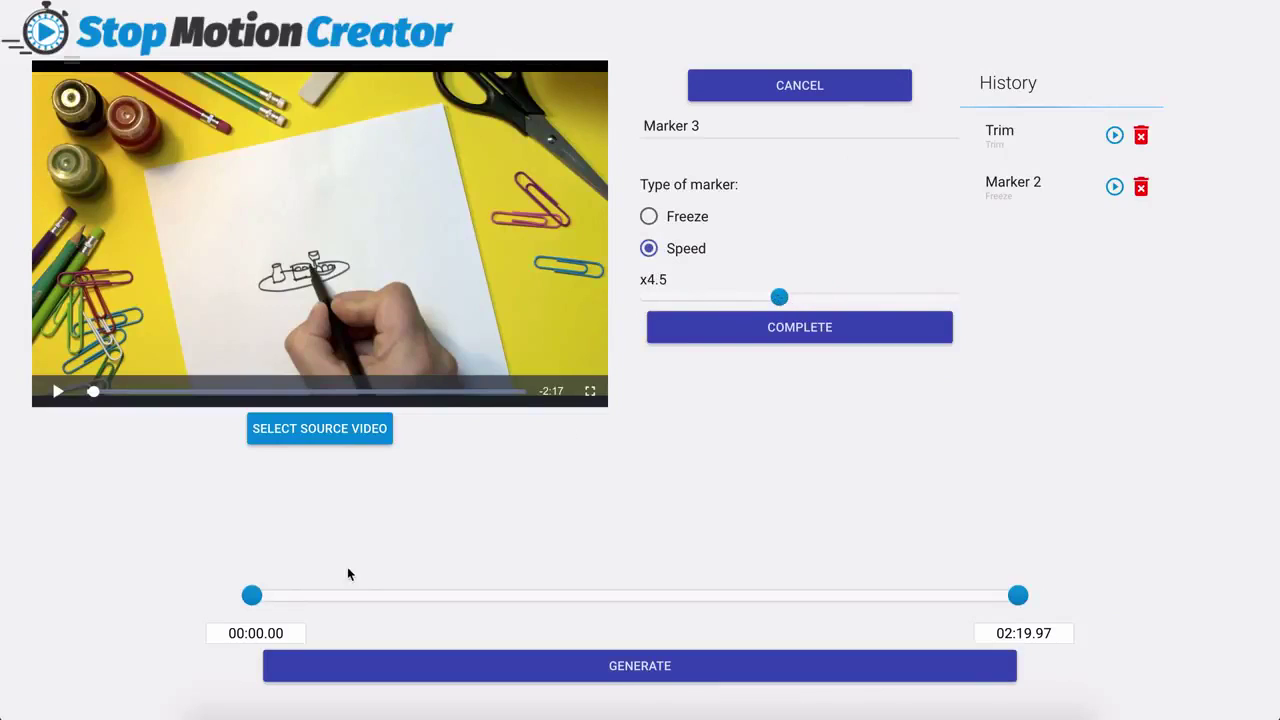
# - Start the speed range at 00:15.00 and apply the marker
pyautogui.moveTo(251, 597)
pyautogui.mouseDown()
pyautogui.moveTo(271, 597)
pyautogui.moveTo(251, 598)
pyautogui.mouseUp()
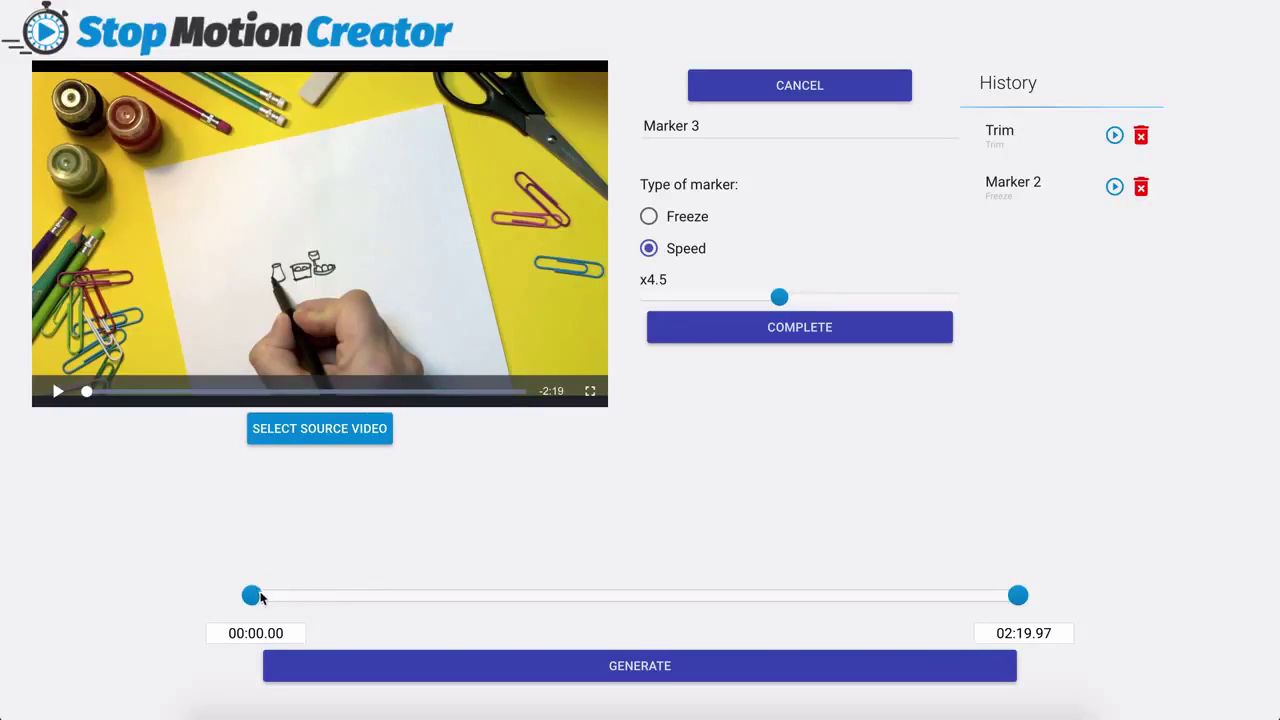
pyautogui.moveTo(251, 597); pyautogui.dragTo(300, 596)
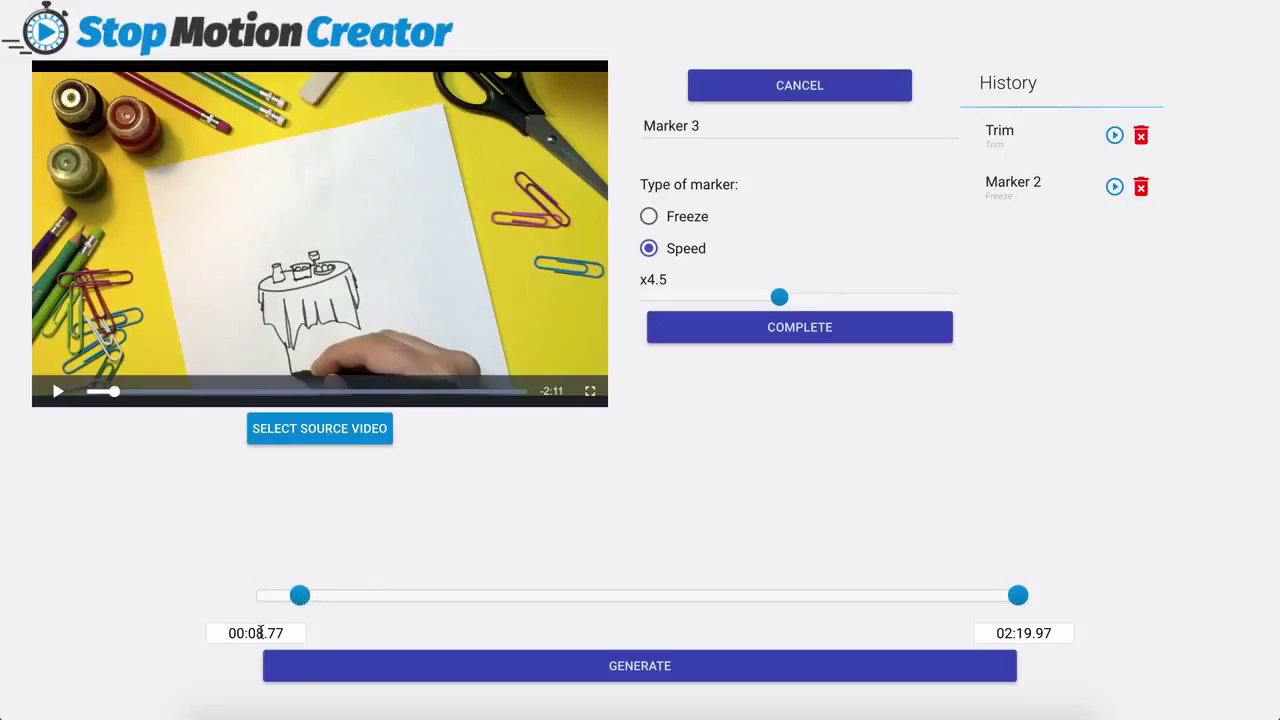
pyautogui.click(260, 632)
pyautogui.press('BackSpace')
pyautogui.press('BackSpace')
pyautogui.write('15')
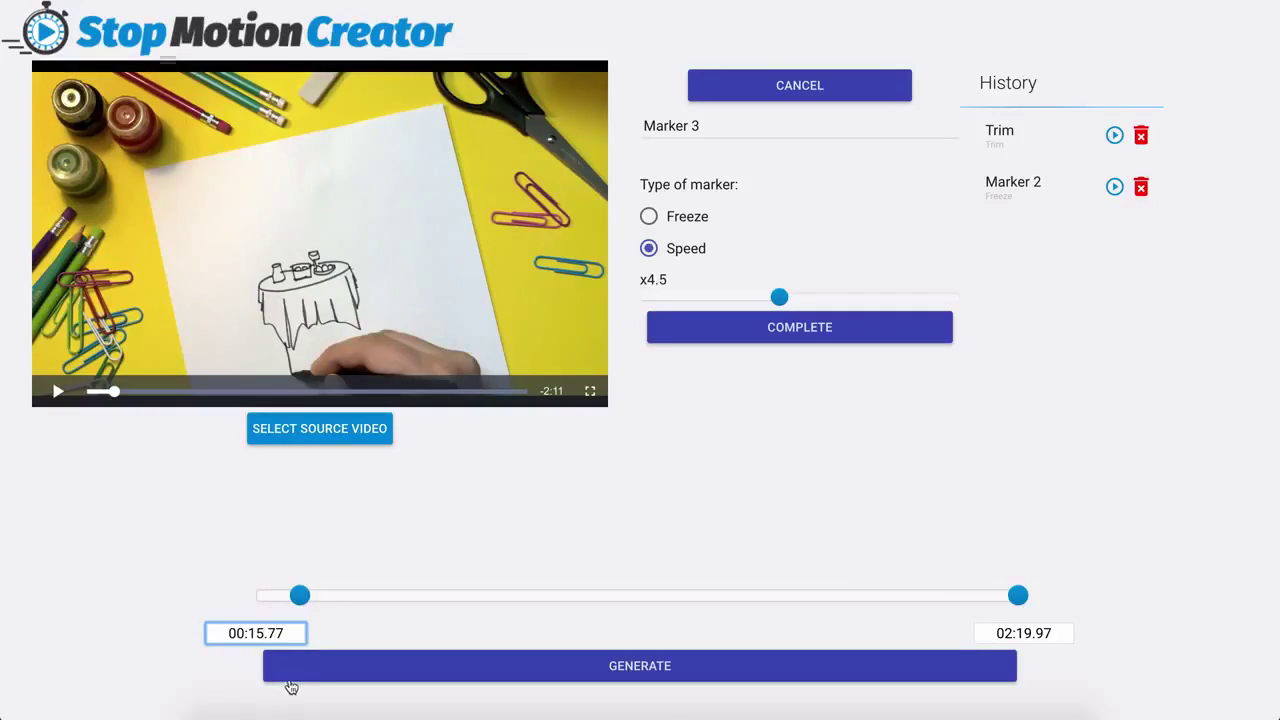
pyautogui.click(287, 633)
pyautogui.press('BackSpace')
pyautogui.press('BackSpace')
pyautogui.press('BackSpace')
pyautogui.write('.00')
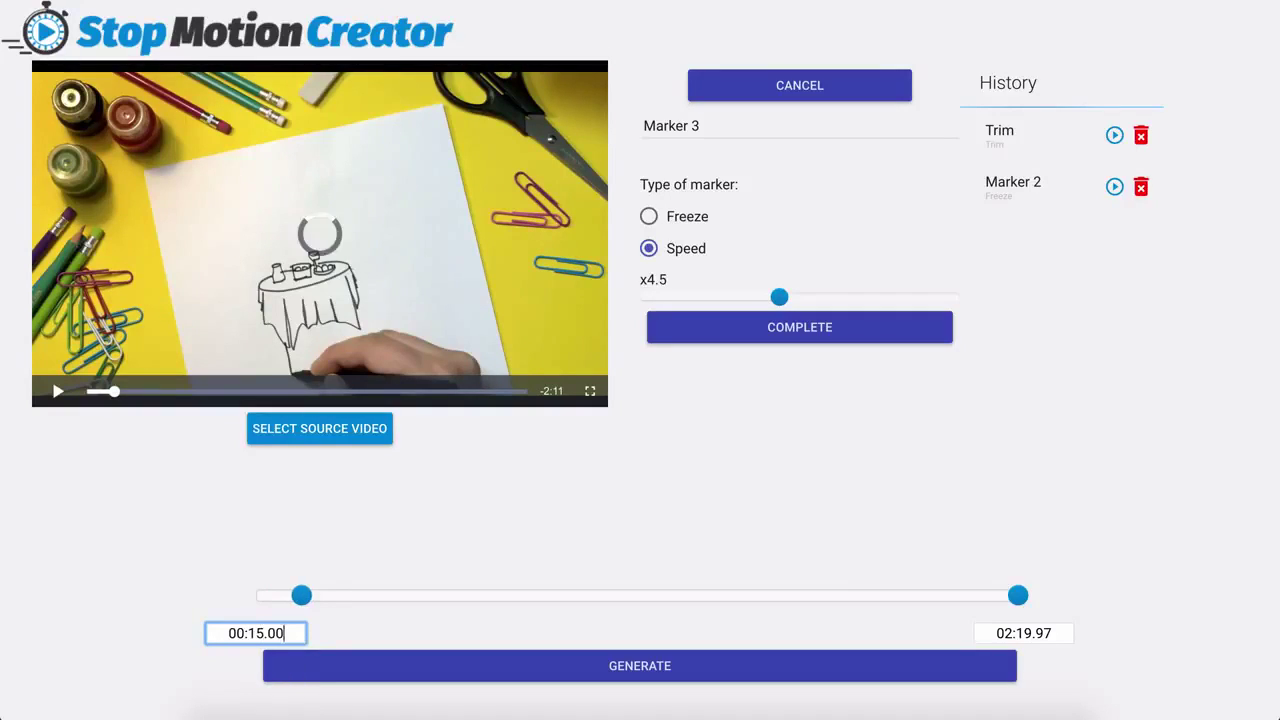
pyautogui.click(818, 336)
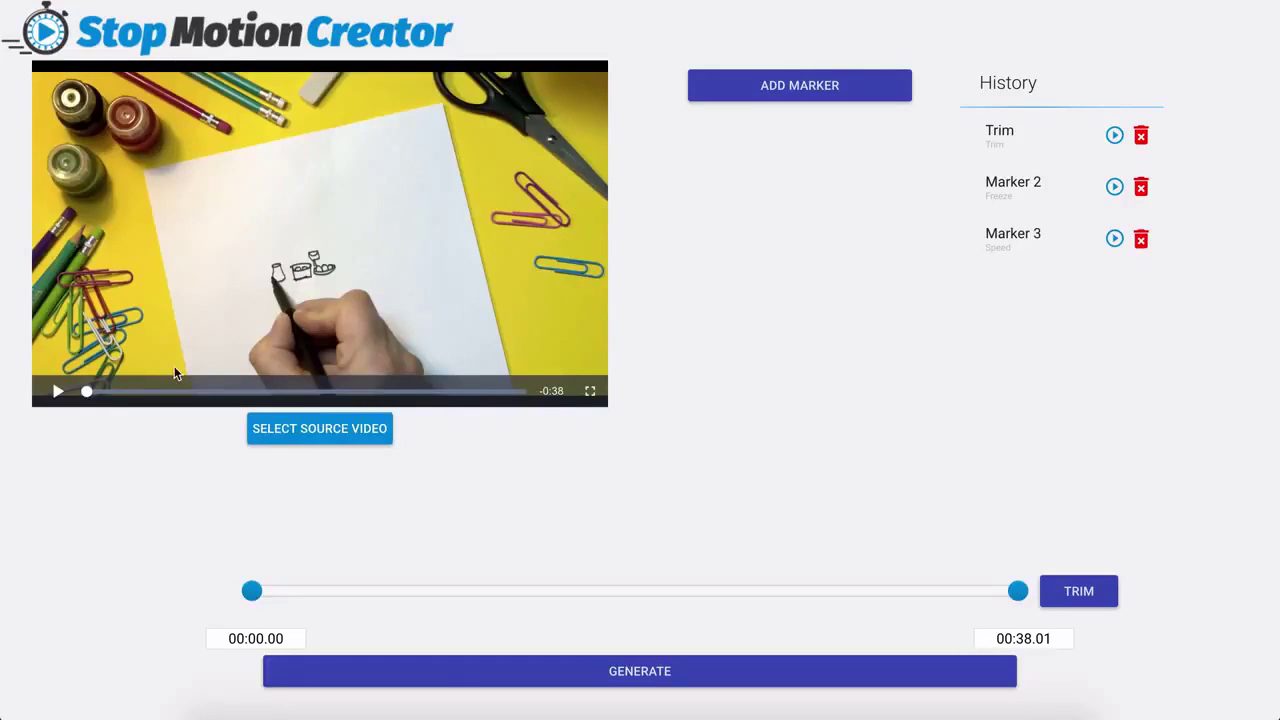
# - Play the 38-second sped-up clip and skip ahead about five seconds
pyautogui.click(56, 393)
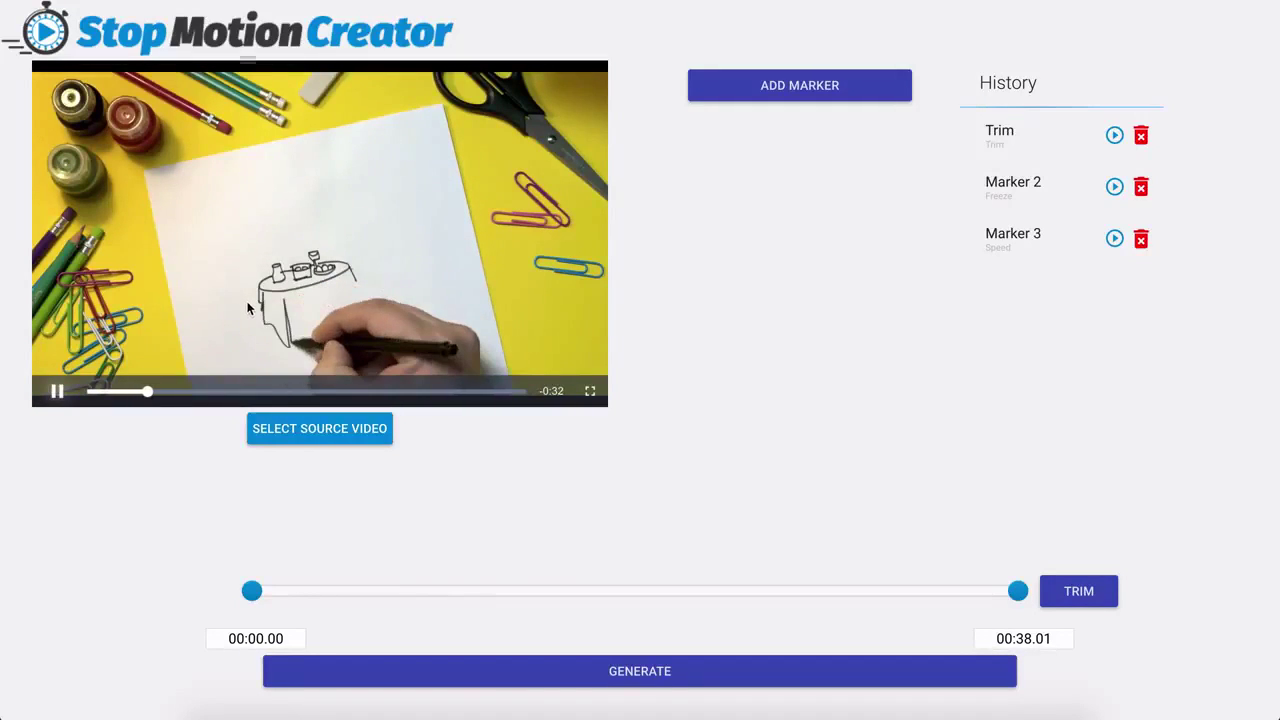
pyautogui.press('Right')
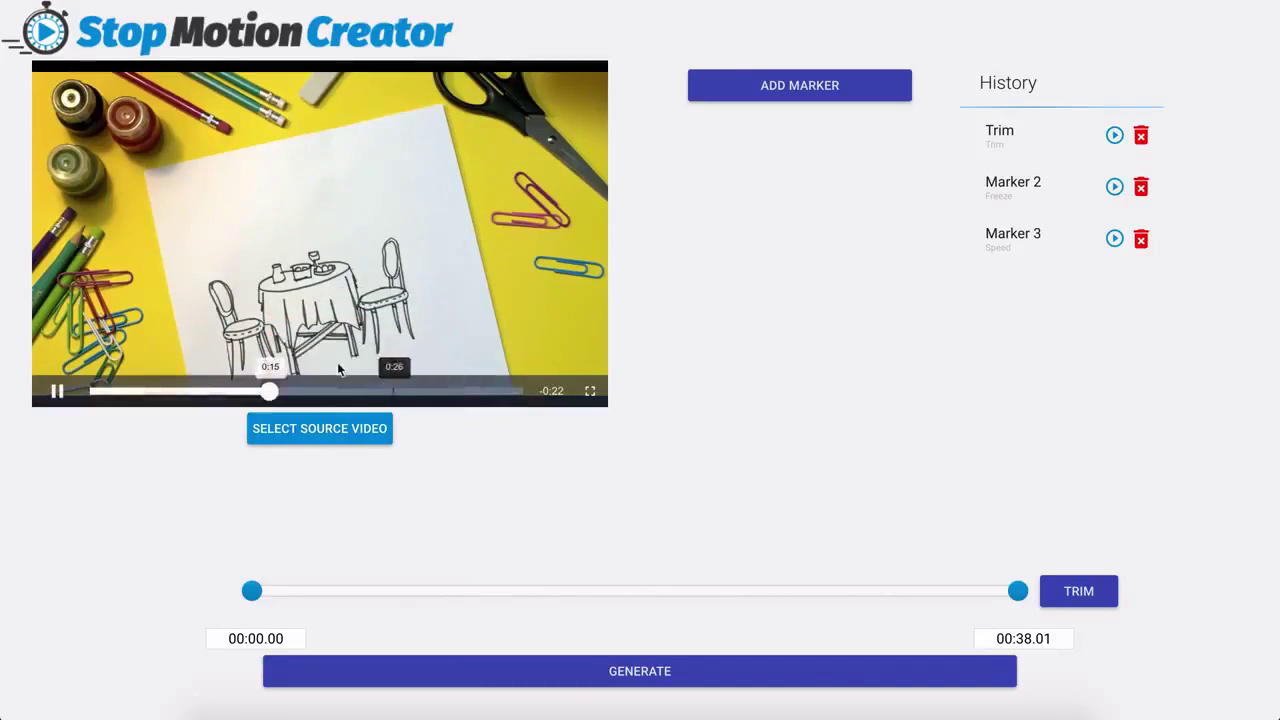
# - Pause playback and set up a new Freeze marker lasting .5 seconds at frames density 15
pyautogui.click(475, 262)
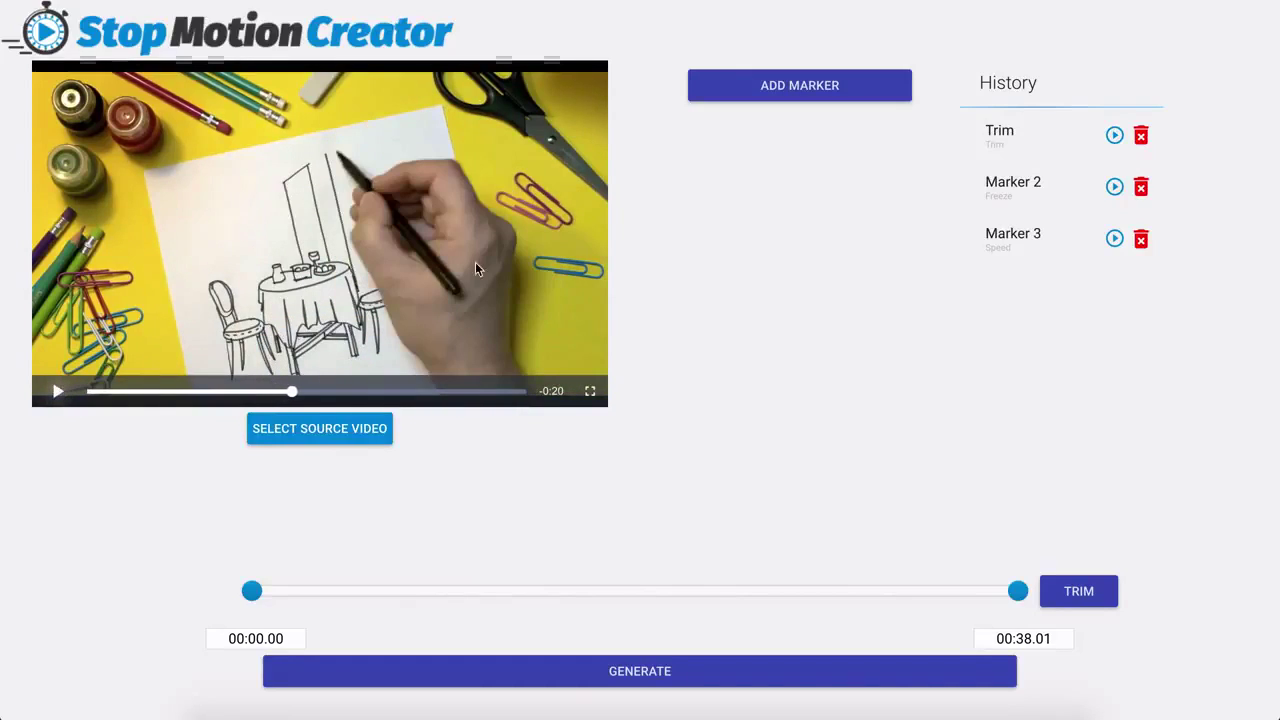
pyautogui.click(837, 91)
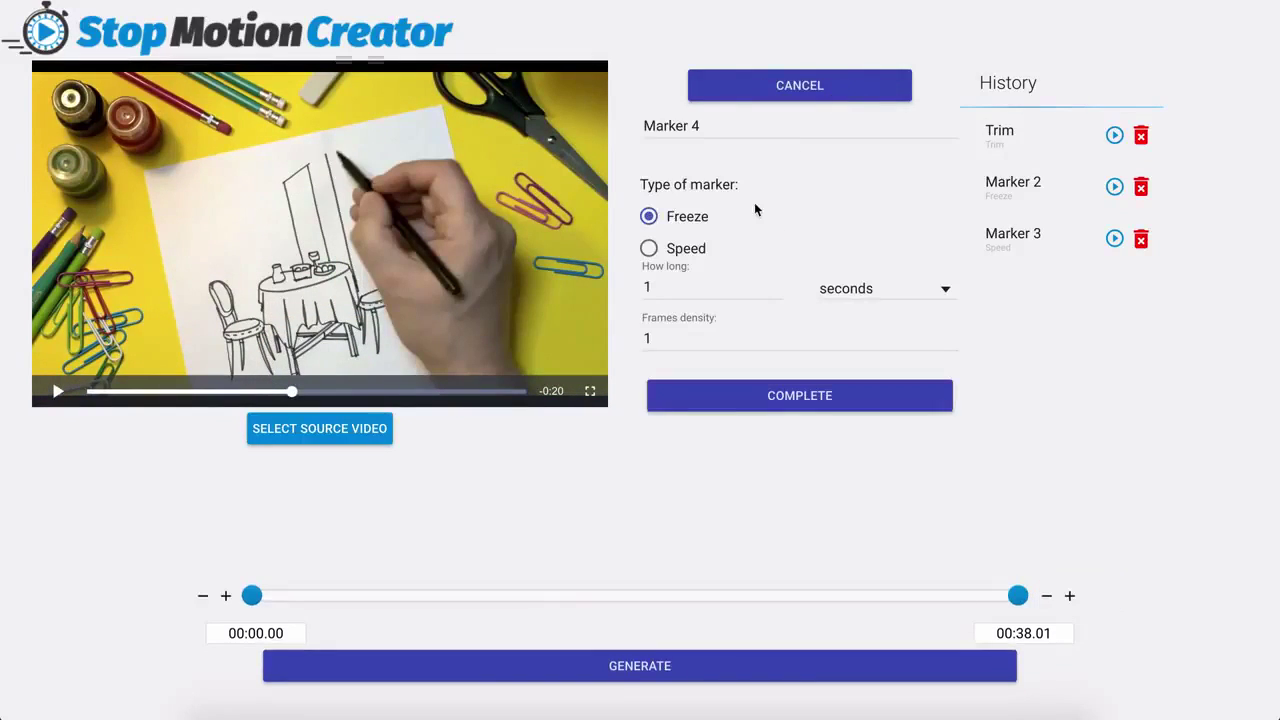
pyautogui.click(675, 286)
pyautogui.press('BackSpace')
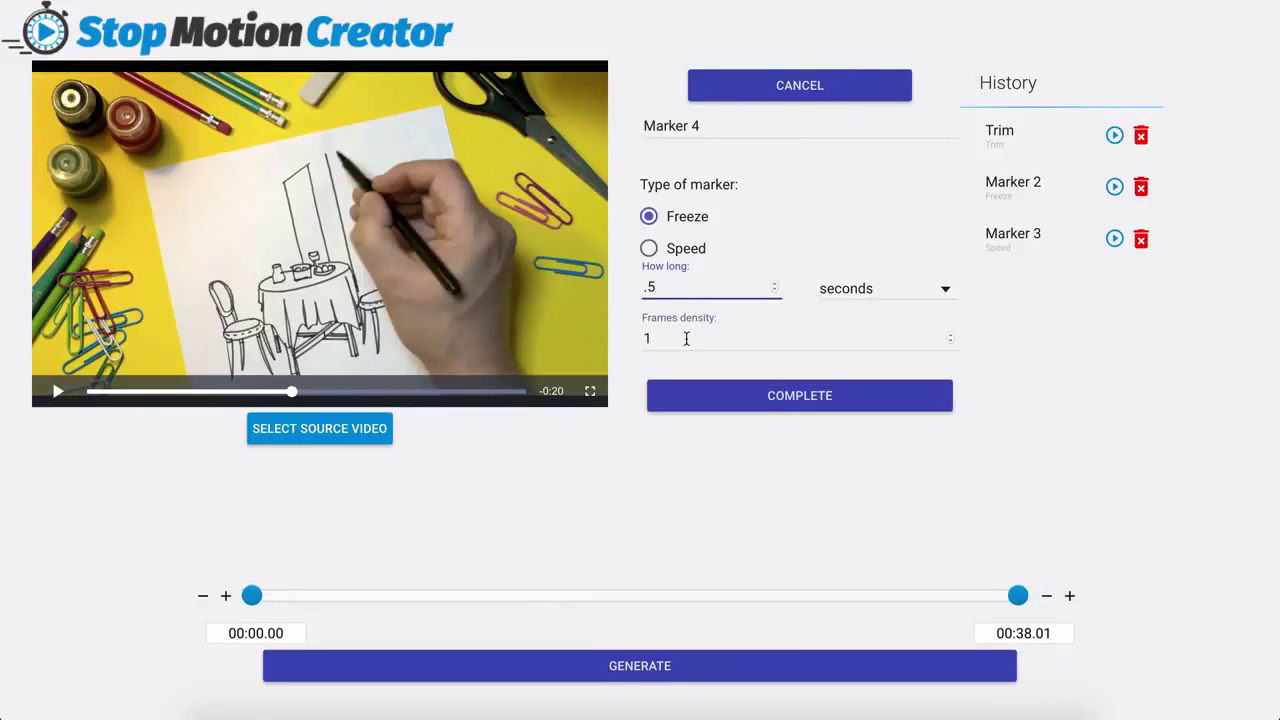
pyautogui.click(686, 339)
pyautogui.write('5')
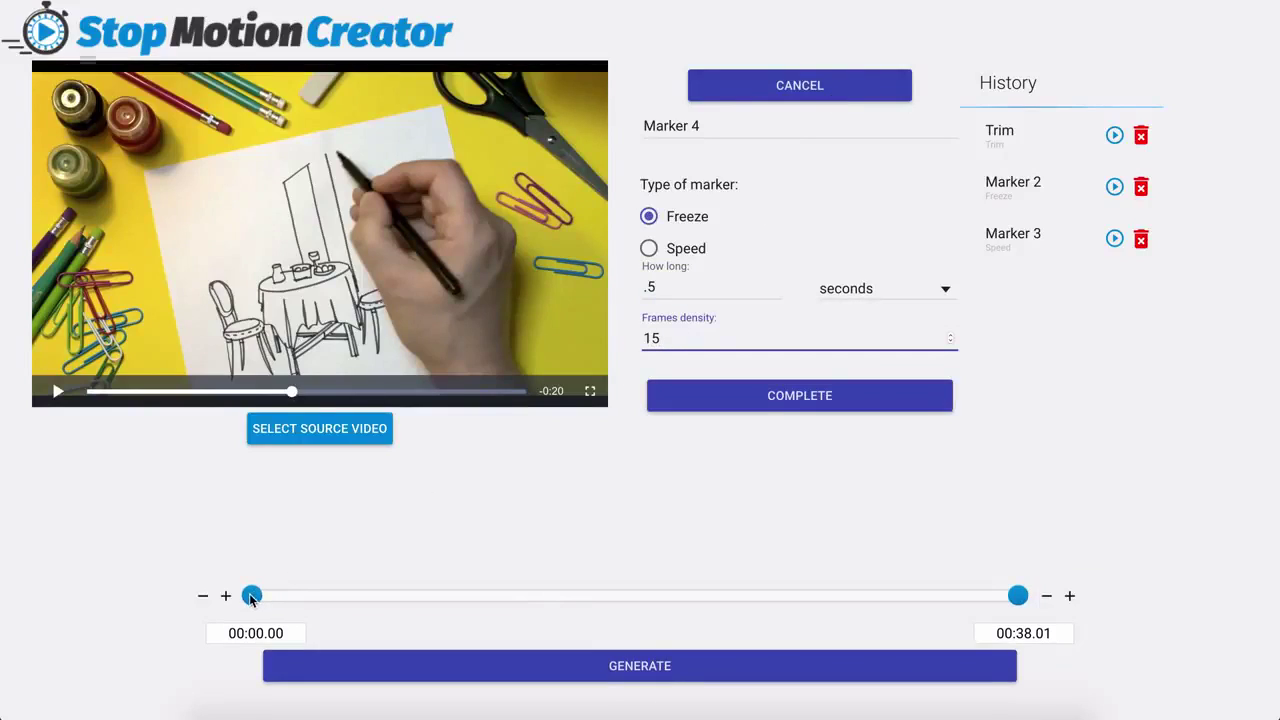
# - Set the freeze's start time to 00:15.00 and complete the marker
pyautogui.moveTo(251, 597); pyautogui.dragTo(503, 597)
pyautogui.click(259, 633)
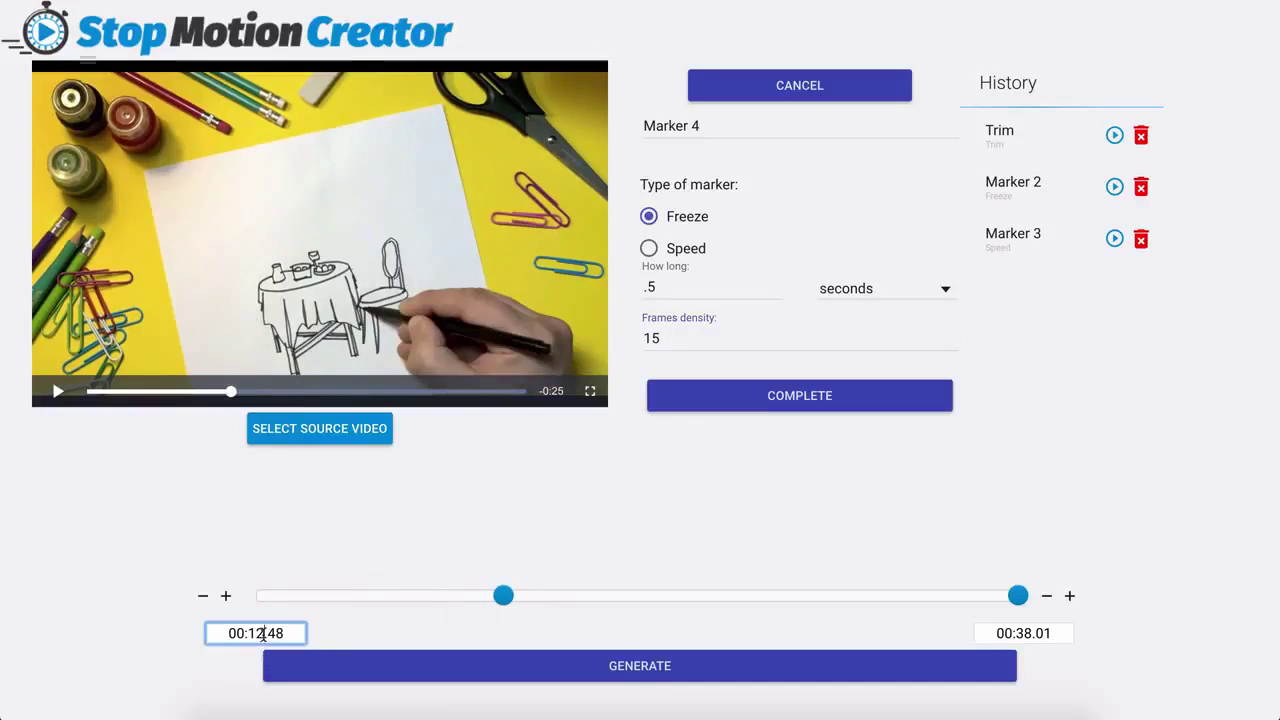
pyautogui.press('BackSpace')
pyautogui.write('5')
pyautogui.press('BackSpace')
pyautogui.press('BackSpace')
pyautogui.press('BackSpace')
pyautogui.write('.00')
pyautogui.click(752, 402)
pyautogui.click(57, 393)
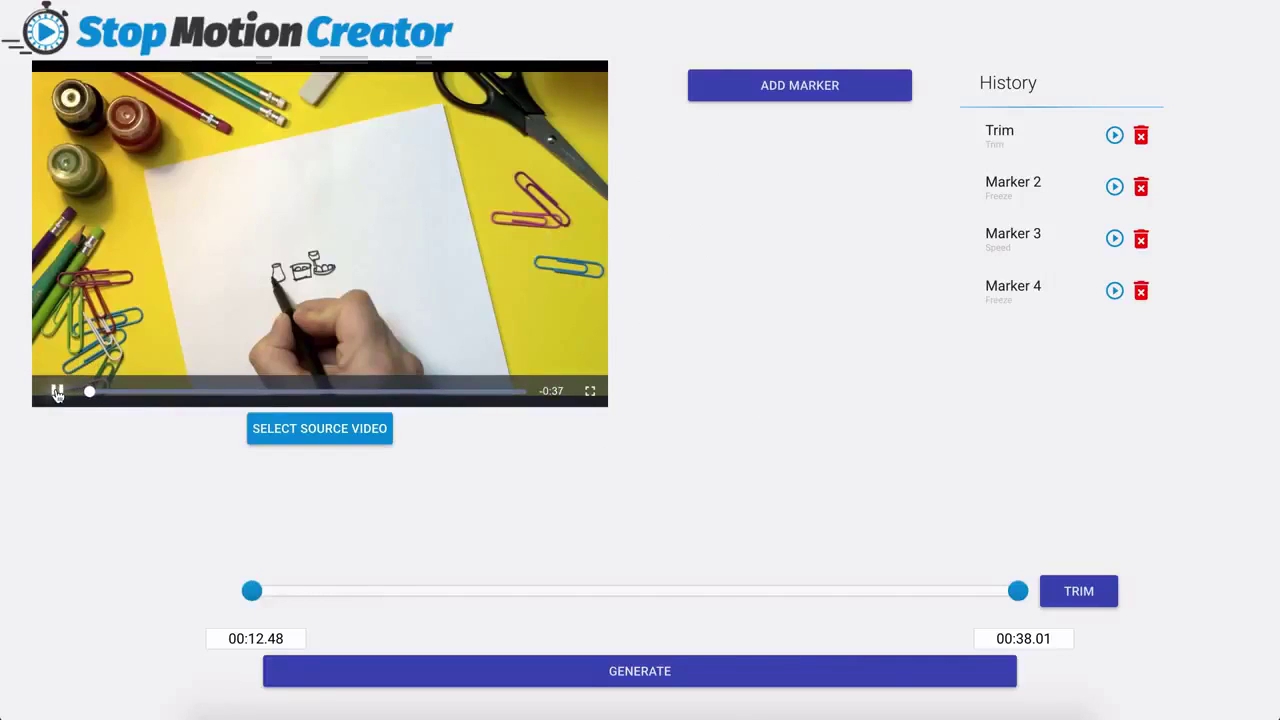
pyautogui.click(243, 392)
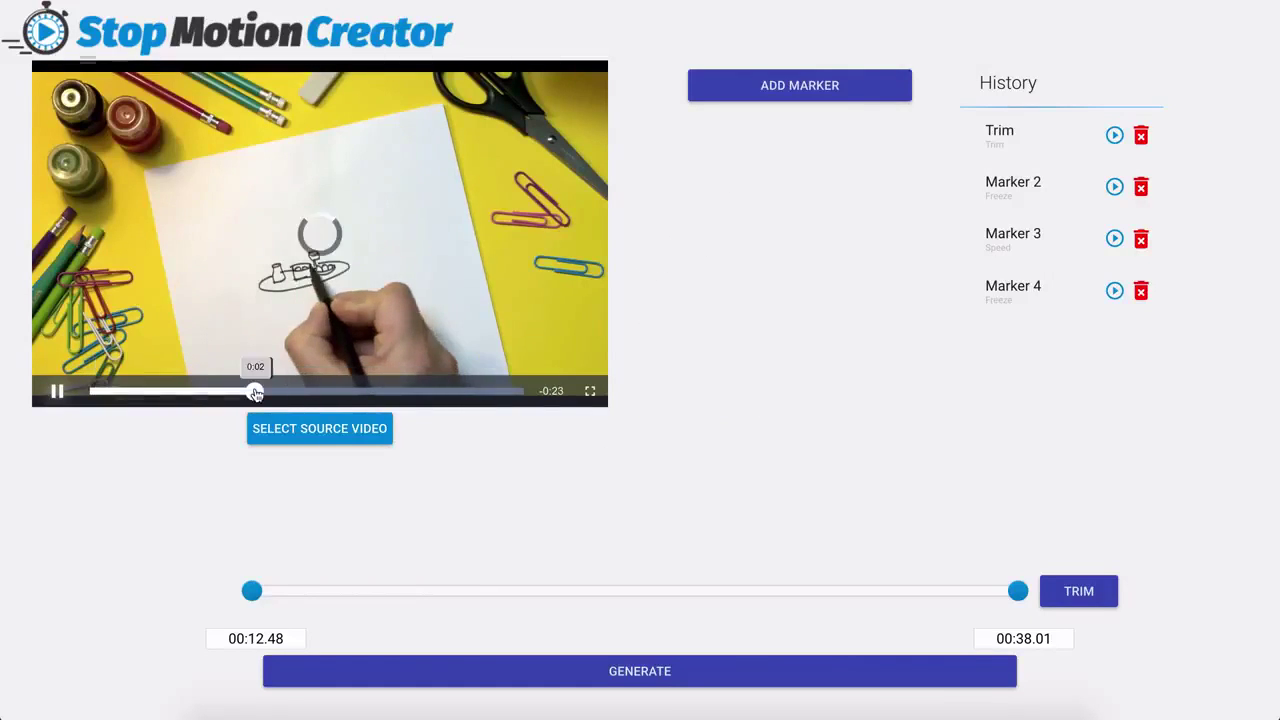